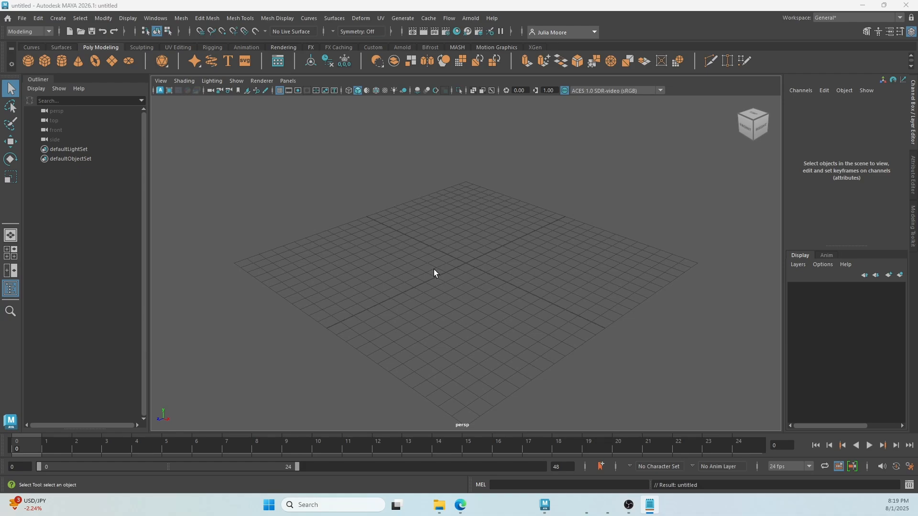
Switch to the Windows desktop, create a new folder named MAT 136 there and open it
{"action": "left_click", "coordinate": [861, 5]}
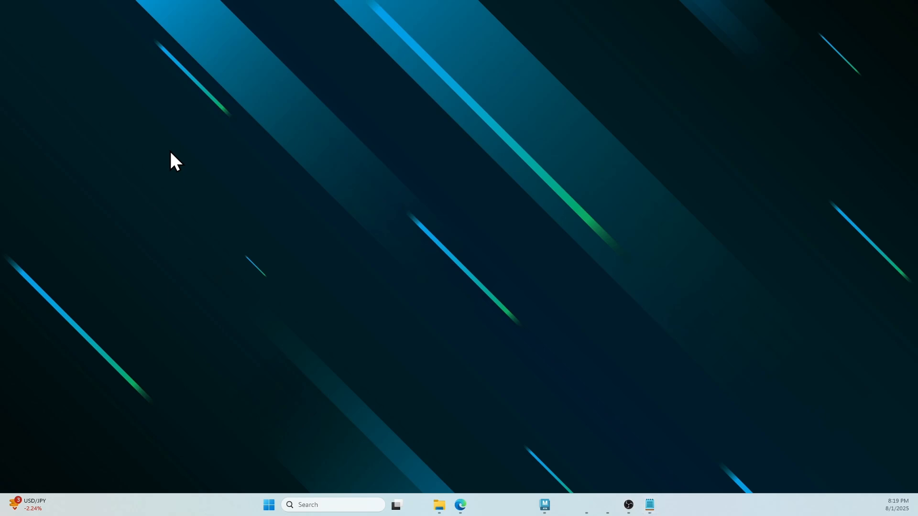
{"action": "right_click", "coordinate": [171, 152]}
{"action": "mouse_move", "coordinate": [234, 229]}
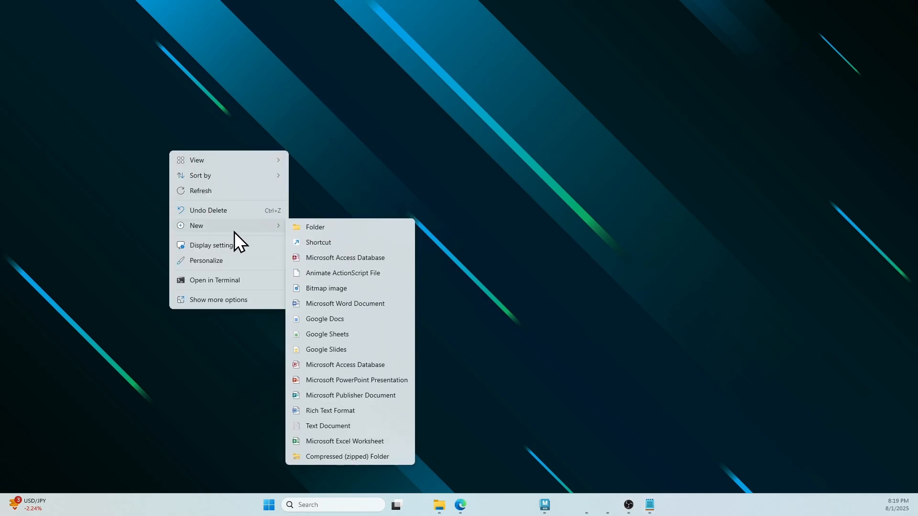
{"action": "left_click", "coordinate": [326, 230]}
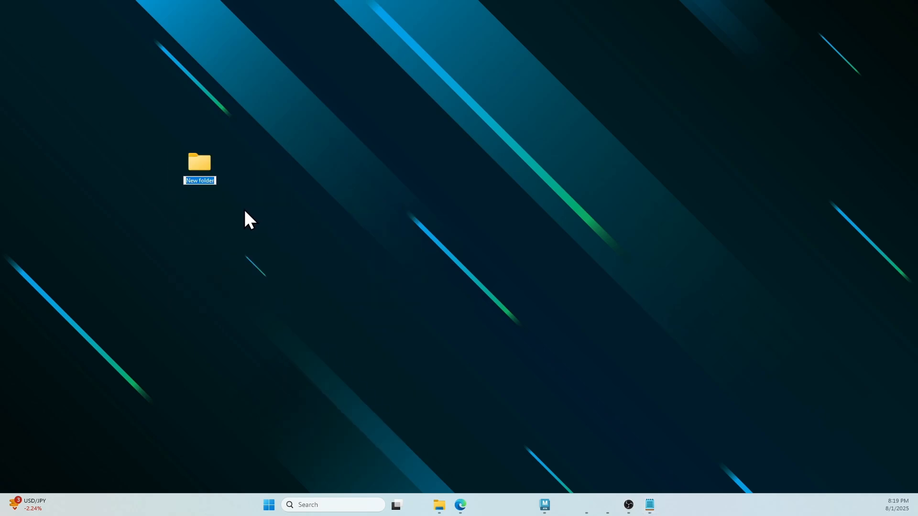
{"action": "type", "text": "MAT 136"}
{"action": "key", "text": "Return"}
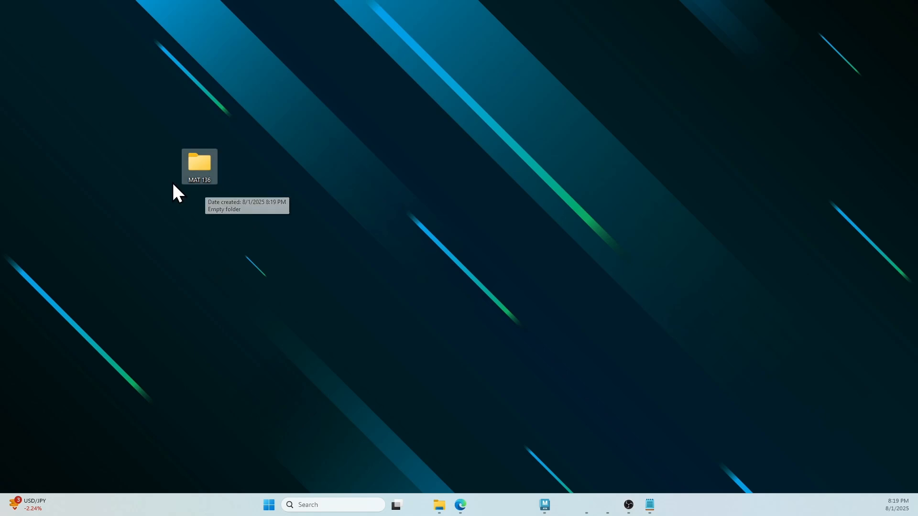
{"action": "double_click", "coordinate": [205, 162]}
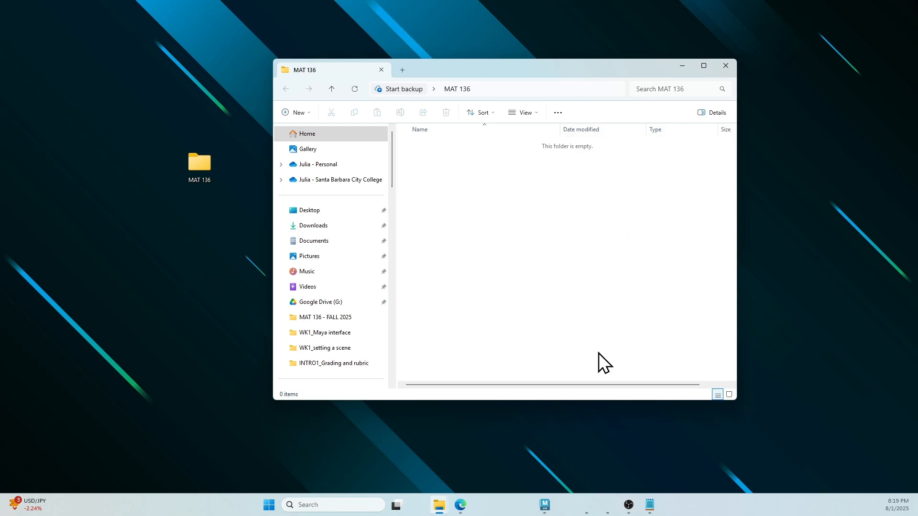
Switch back to Maya and start a new project named P1_ plus the student's first initial and surname, ending in _temple
{"action": "mouse_move", "coordinate": [545, 505]}
{"action": "left_click", "coordinate": [545, 468]}
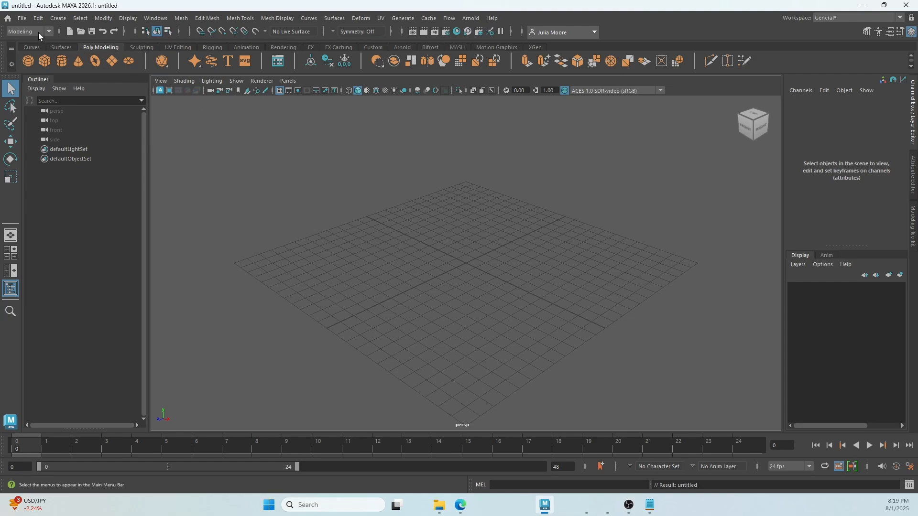
{"action": "left_click", "coordinate": [22, 19]}
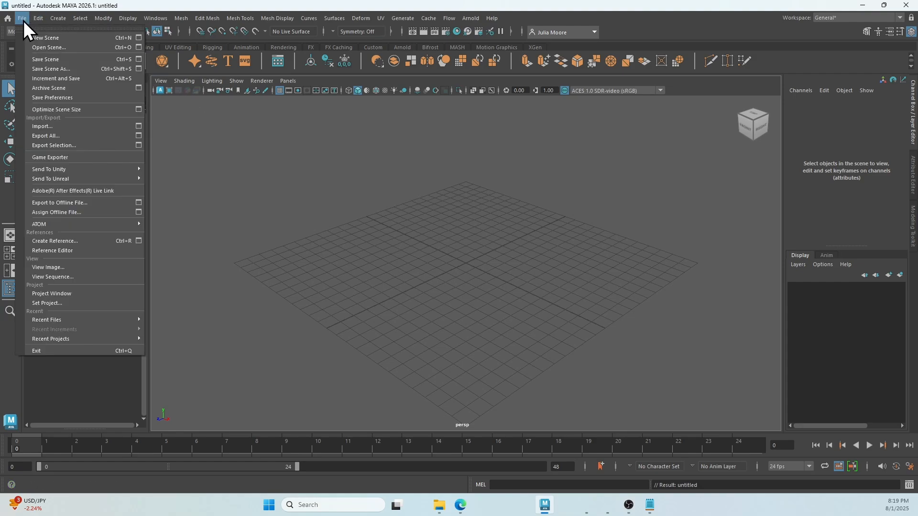
{"action": "left_click", "coordinate": [64, 293]}
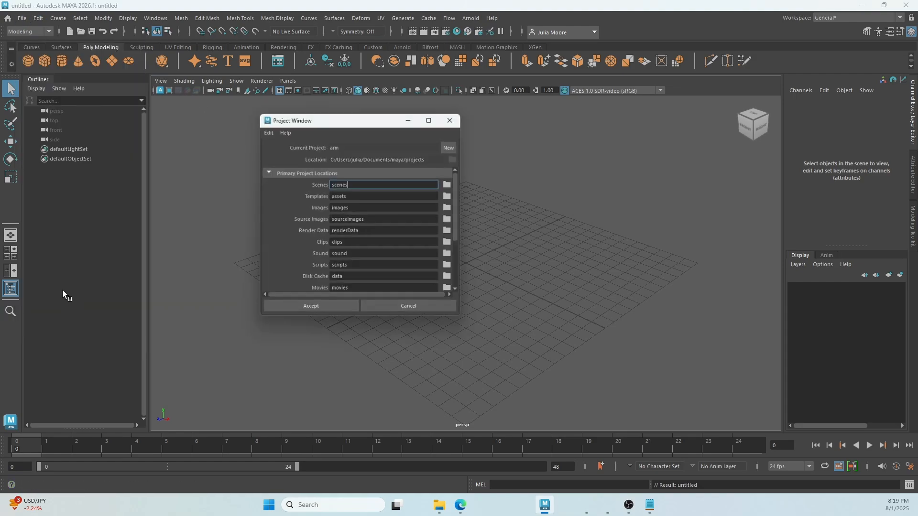
{"action": "left_click", "coordinate": [455, 145]}
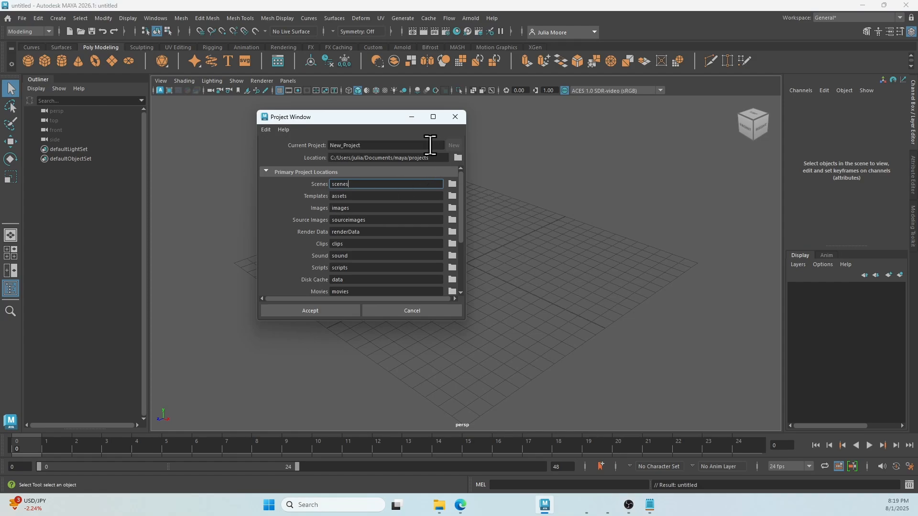
{"action": "left_click_drag", "start_coordinate": [427, 145], "coordinate": [310, 132]}
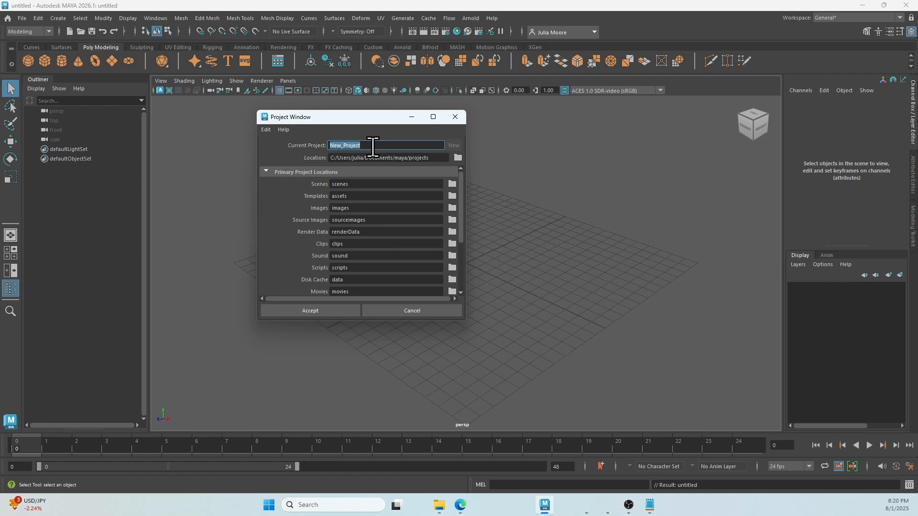
{"action": "type", "text": "P1"}
{"action": "type", "text": "_jmoore_temple"}
{"action": "left_click_drag", "start_coordinate": [385, 147], "coordinate": [359, 144]}
{"action": "left_click", "coordinate": [385, 145]}
Set the new project's location to the MAT 136 folder on the Desktop and create the project
{"action": "left_click", "coordinate": [460, 159]}
{"action": "left_click_drag", "start_coordinate": [458, 142], "coordinate": [575, 142]}
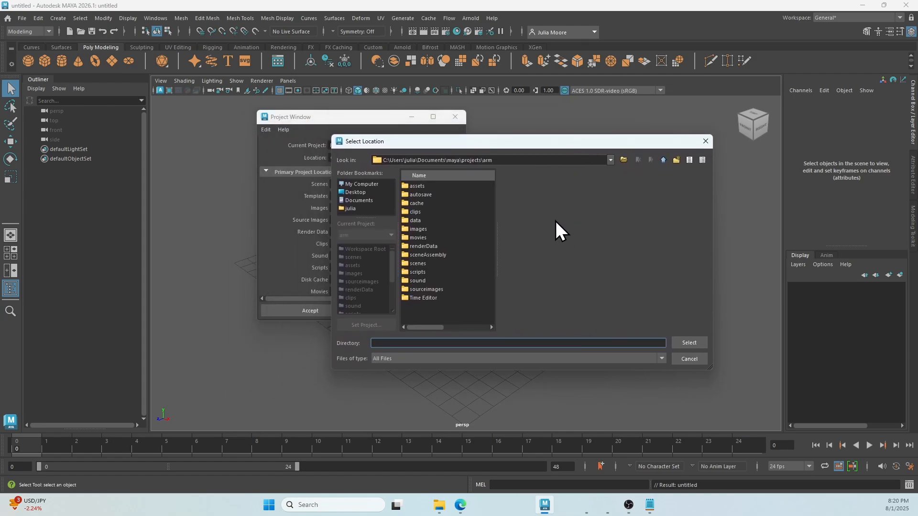
{"action": "left_click", "coordinate": [364, 192]}
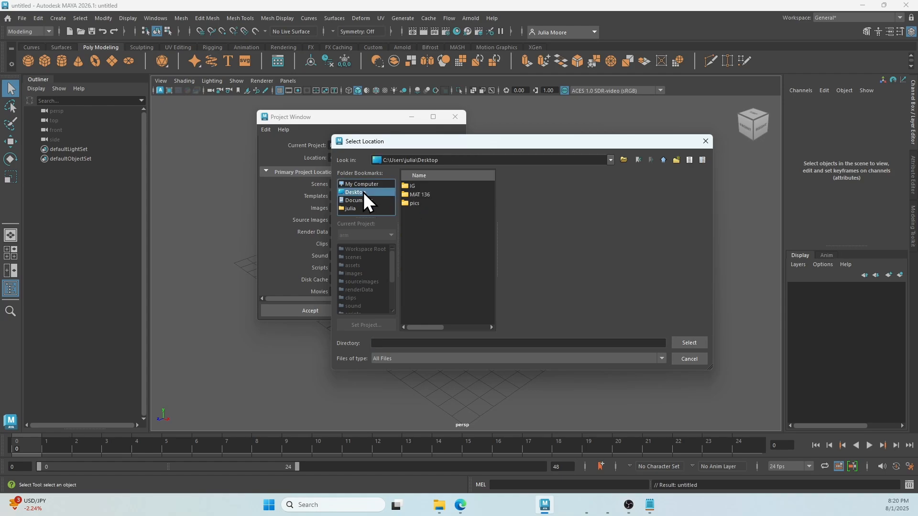
{"action": "left_click", "coordinate": [436, 195]}
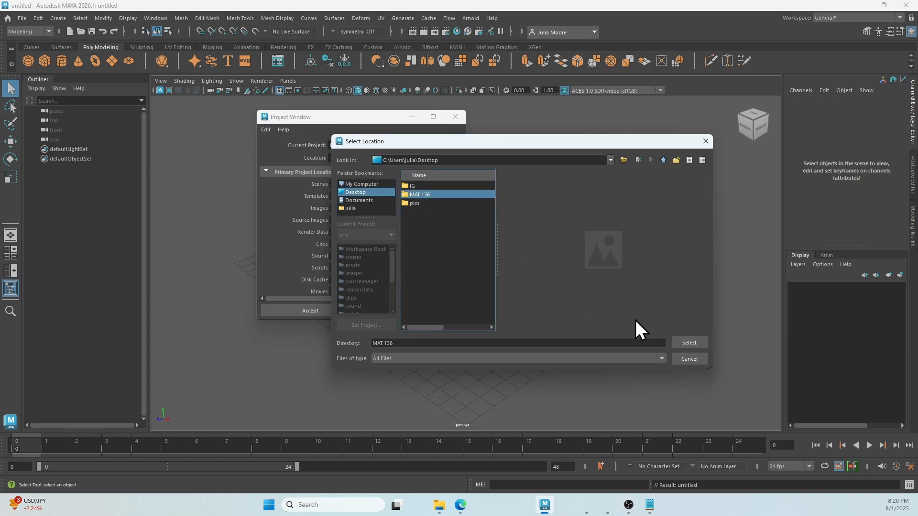
{"action": "left_click", "coordinate": [686, 341]}
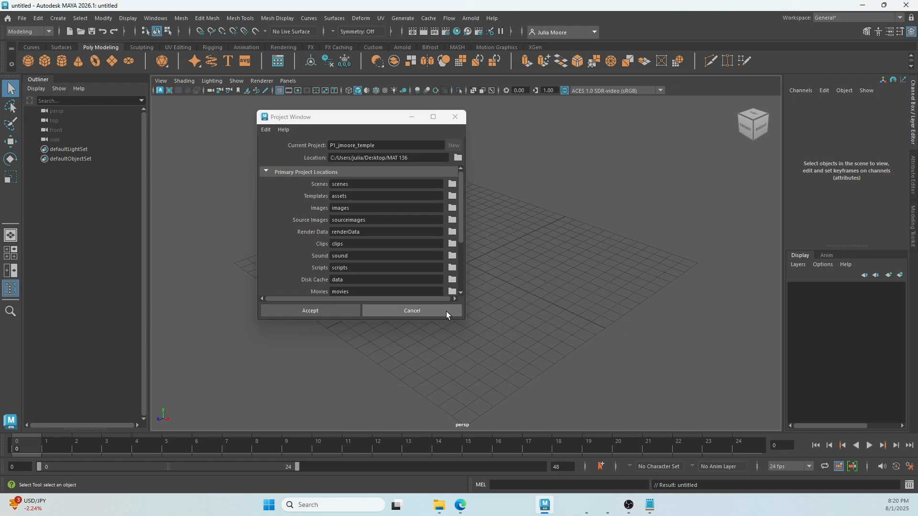
{"action": "left_click_drag", "start_coordinate": [416, 158], "coordinate": [316, 146]}
{"action": "left_click_drag", "start_coordinate": [409, 158], "coordinate": [385, 158]}
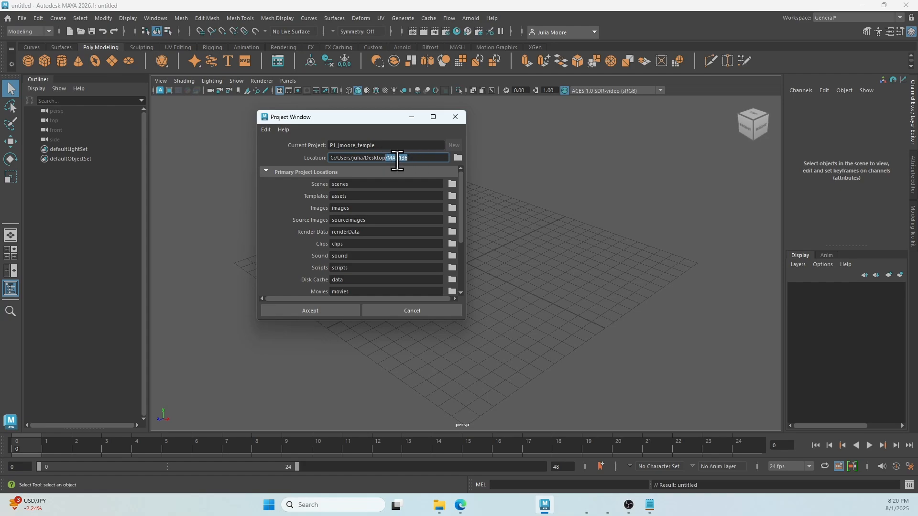
{"action": "left_click", "coordinate": [322, 311]}
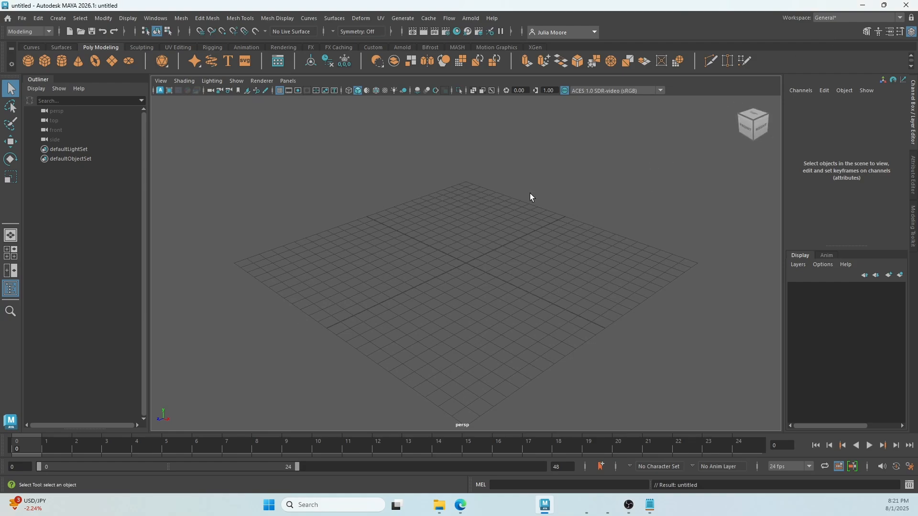
Save the scene as a Maya Binary file named temple in the scenes folder of the new project inside MAT 136
{"action": "left_click", "coordinate": [25, 21]}
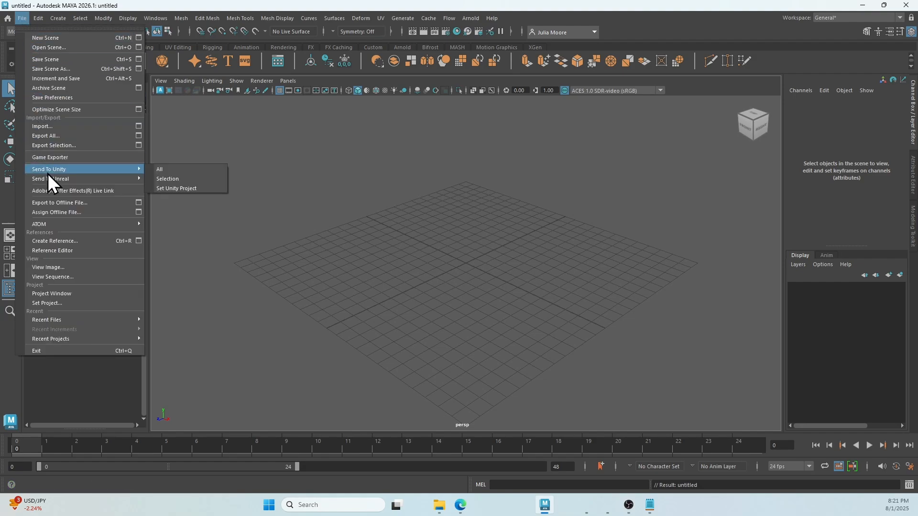
{"action": "left_click", "coordinate": [82, 67]}
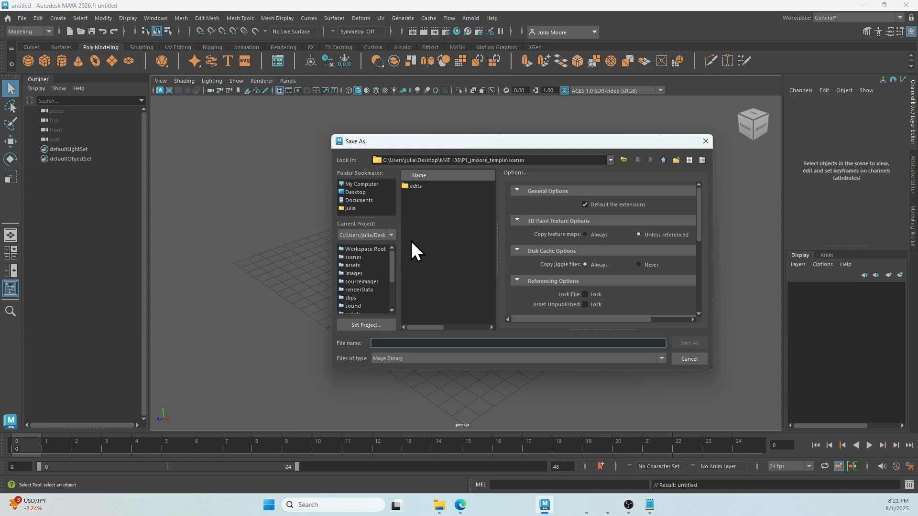
{"action": "left_click", "coordinate": [359, 193]}
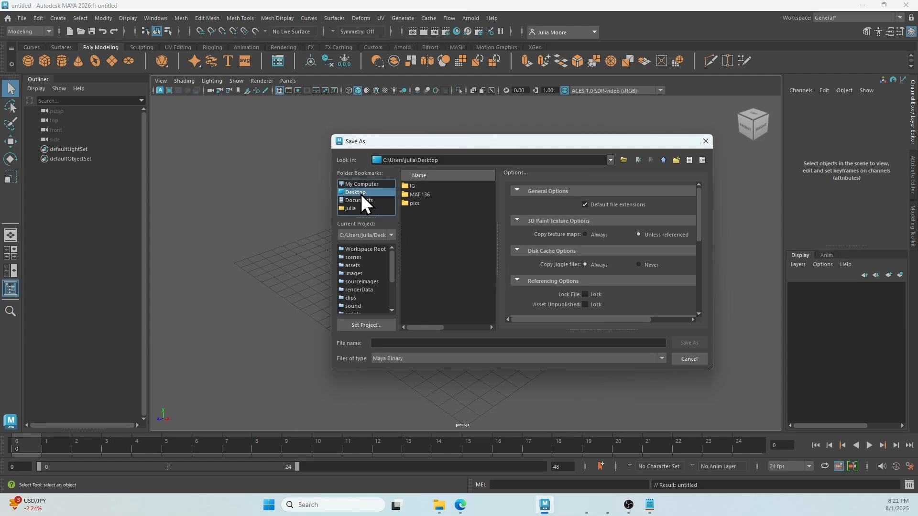
{"action": "left_click", "coordinate": [440, 194]}
{"action": "double_click", "coordinate": [440, 193]}
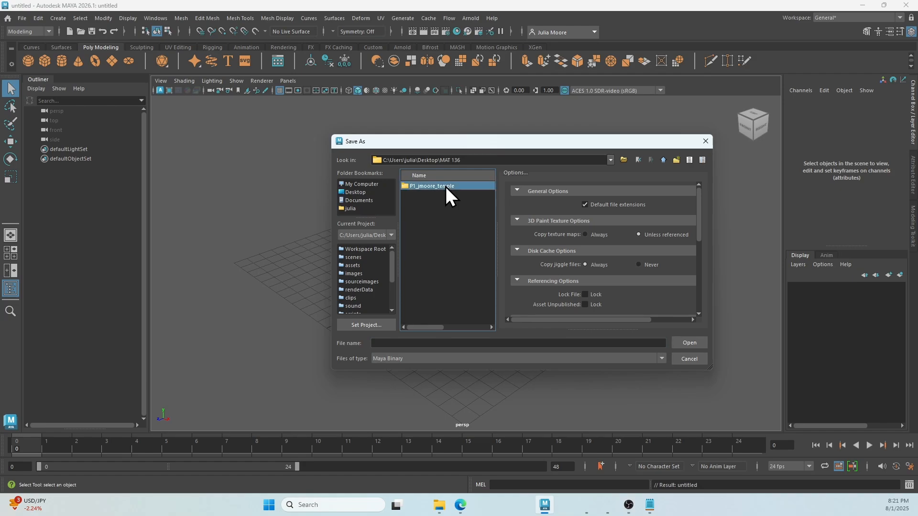
{"action": "double_click", "coordinate": [446, 186]}
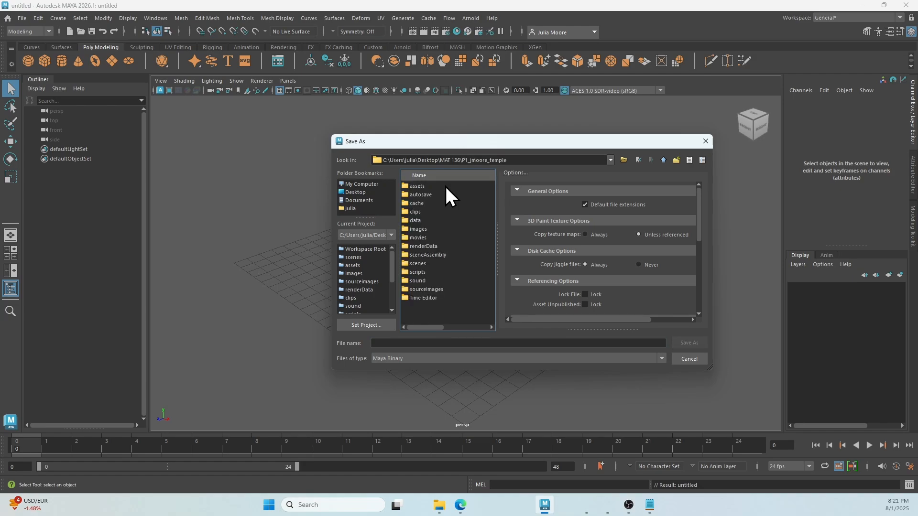
{"action": "left_click", "coordinate": [421, 264]}
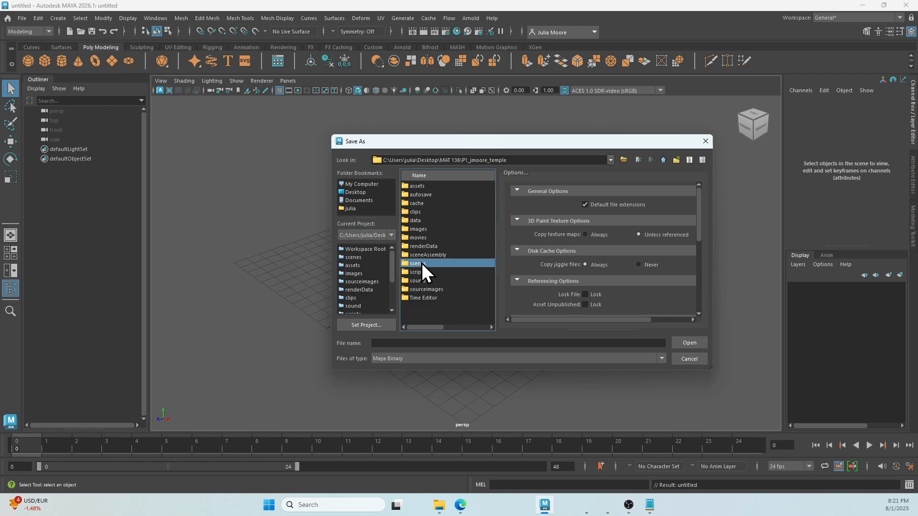
{"action": "double_click", "coordinate": [422, 263]}
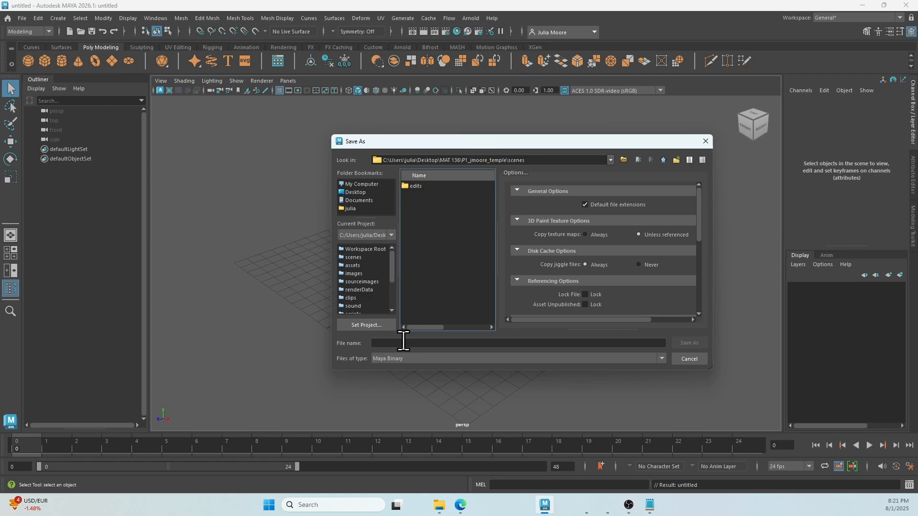
{"action": "left_click", "coordinate": [404, 341]}
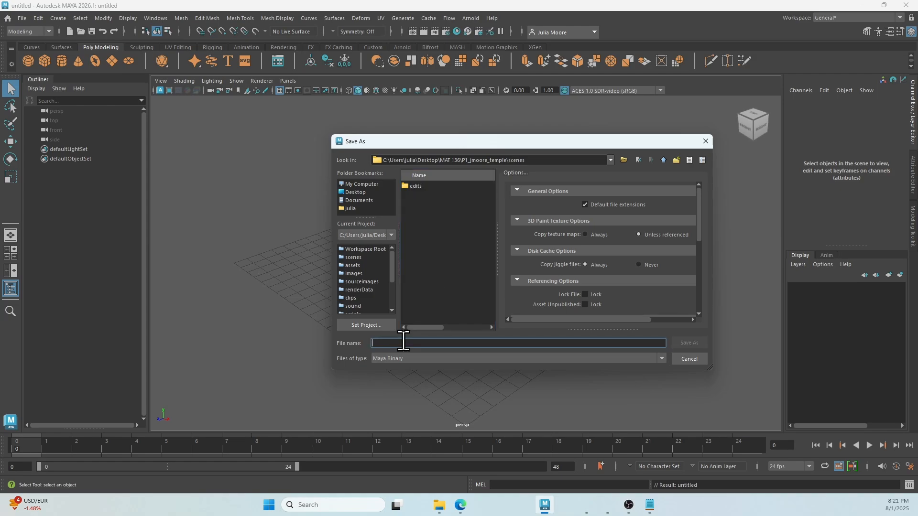
{"action": "type", "text": "temple"}
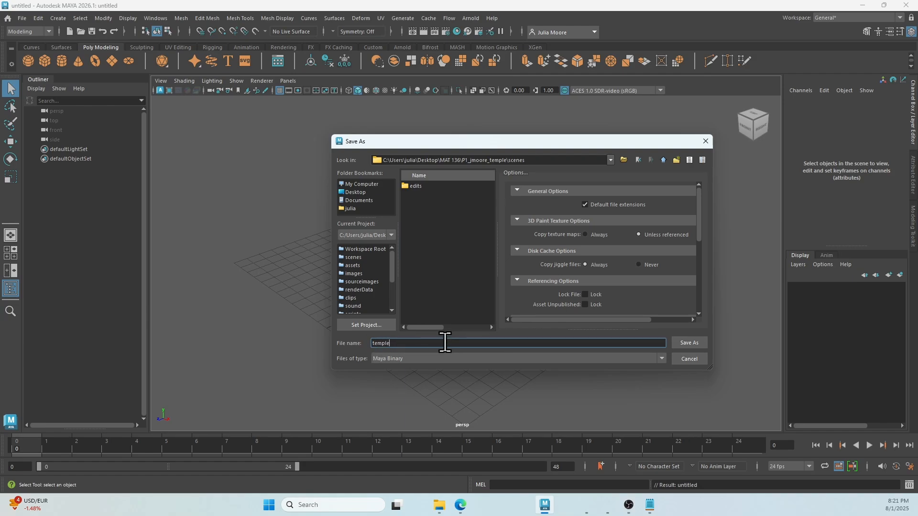
{"action": "left_click", "coordinate": [702, 344]}
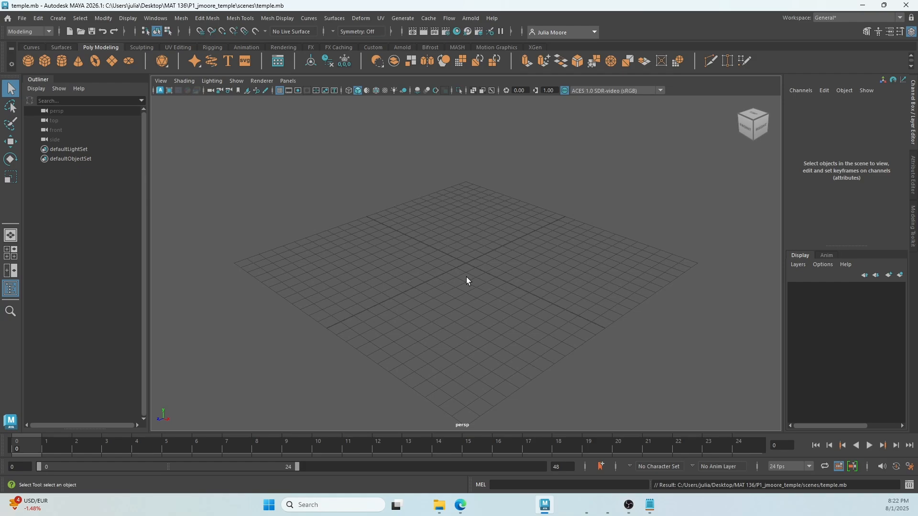
Switch to File Explorer and examine the project's folders inside MAT 136, including the contents of the scenes folder
{"action": "left_click", "coordinate": [864, 4]}
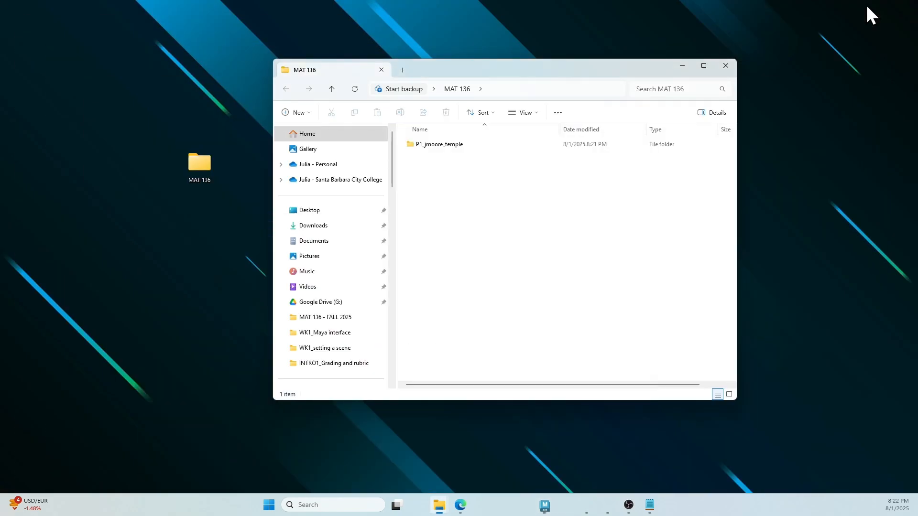
{"action": "left_click", "coordinate": [726, 66]}
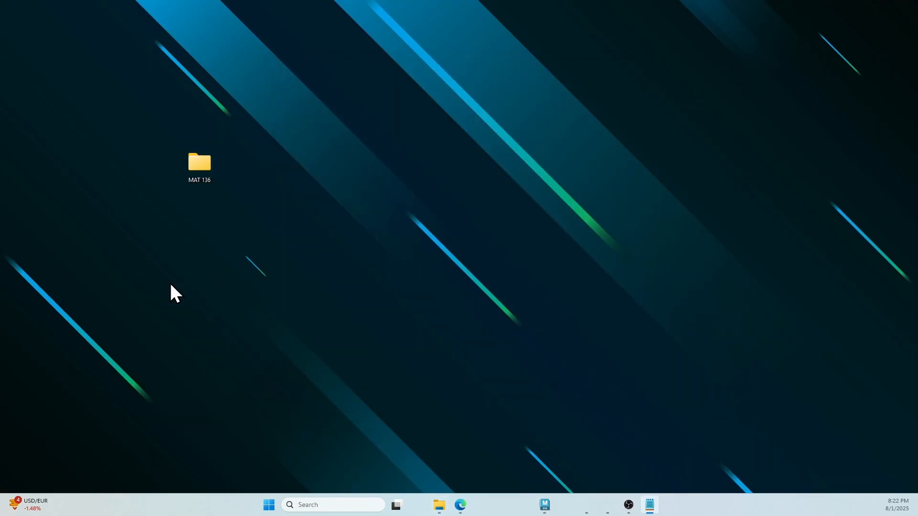
{"action": "double_click", "coordinate": [207, 161]}
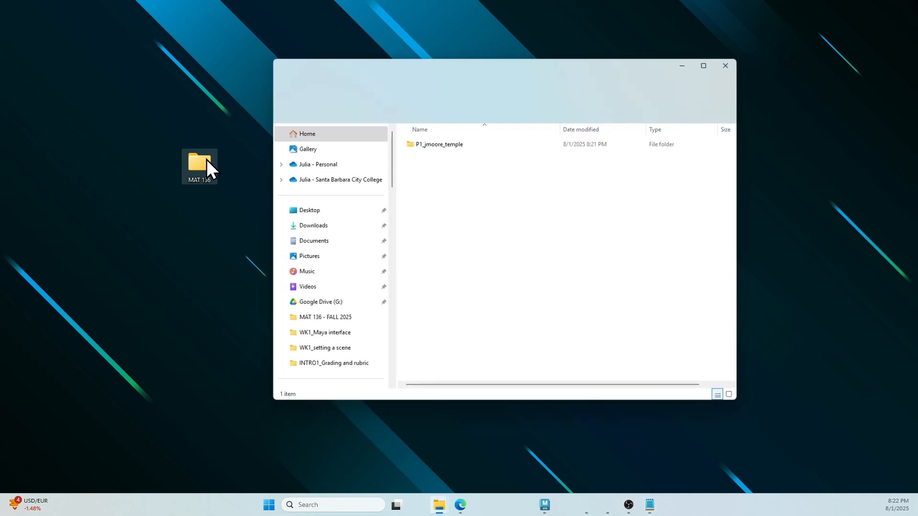
{"action": "double_click", "coordinate": [471, 145]}
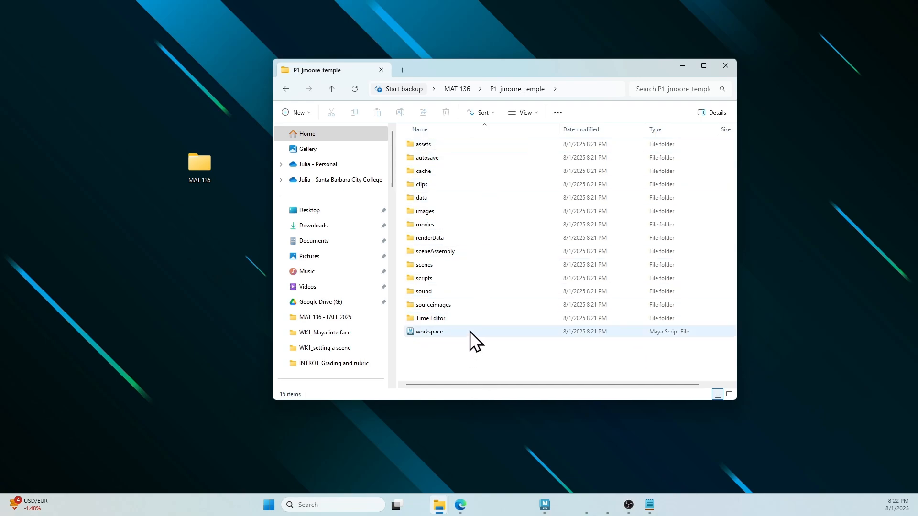
{"action": "double_click", "coordinate": [465, 266]}
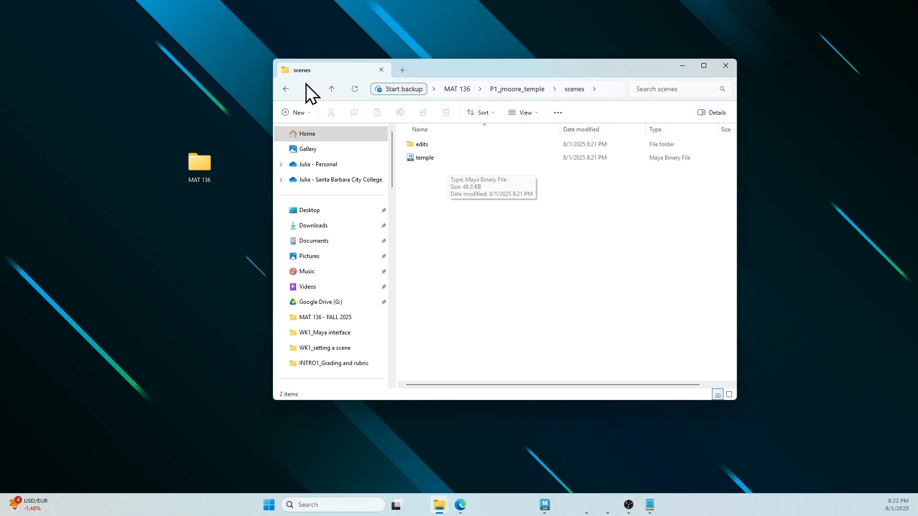
{"action": "left_click", "coordinate": [285, 89]}
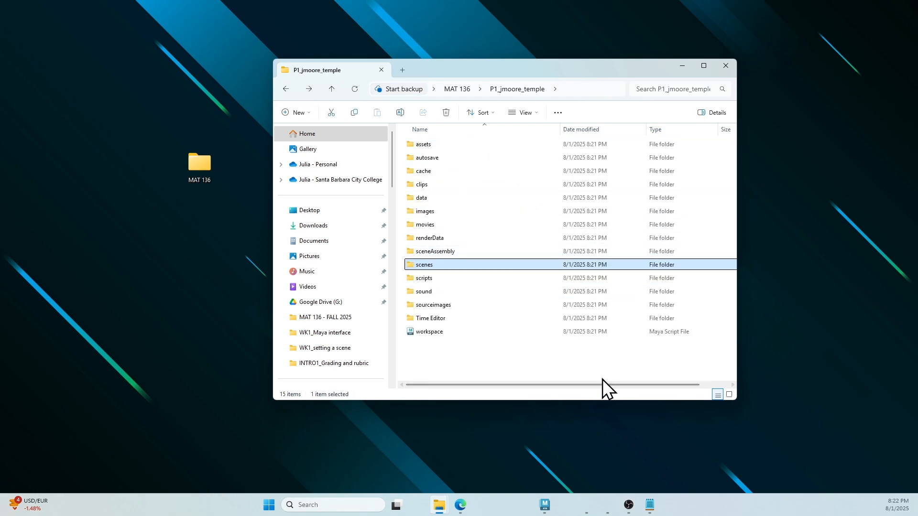
{"action": "double_click", "coordinate": [463, 266]}
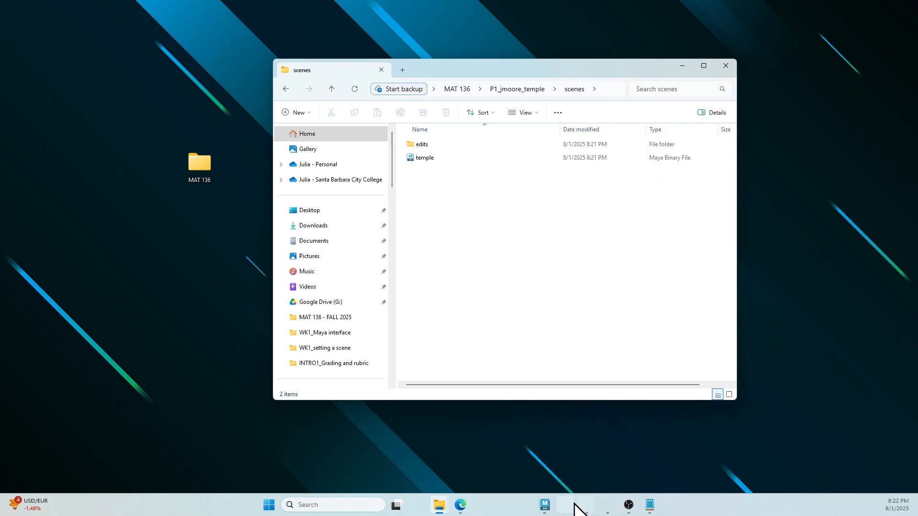
Switch back to Maya and orbit the perspective view to look at the grid from a higher angle
{"action": "left_click", "coordinate": [545, 505]}
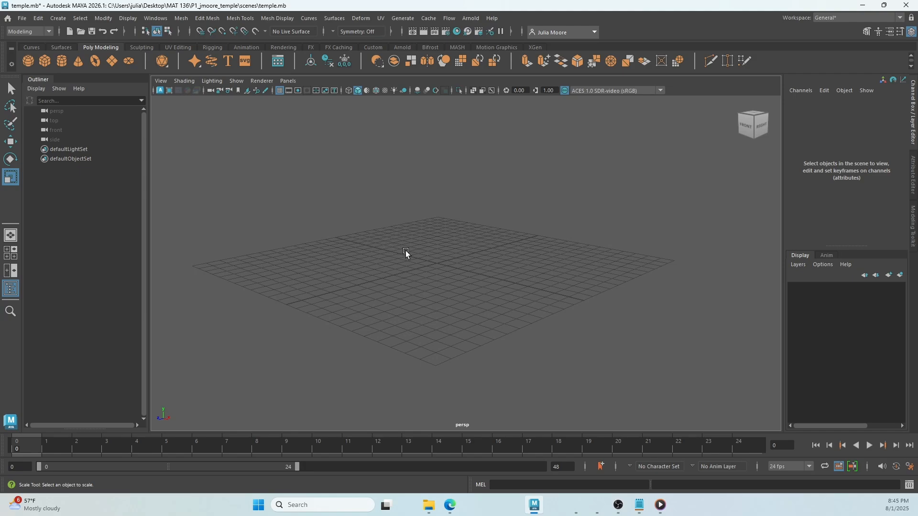
{"action": "mouse_move", "coordinate": [406, 253]}
{"action": "left_mouse_down", "text": "alt"}
{"action": "mouse_move", "coordinate": [363, 244]}
{"action": "mouse_move", "coordinate": [397, 222]}
{"action": "mouse_move", "coordinate": [432, 233]}
{"action": "mouse_move", "coordinate": [438, 256]}
{"action": "mouse_move", "coordinate": [412, 265]}
{"action": "mouse_move", "coordinate": [394, 256]}
{"action": "mouse_move", "coordinate": [418, 248]}
{"action": "mouse_move", "coordinate": [418, 256]}
{"action": "mouse_move", "coordinate": [396, 252]}
{"action": "mouse_move", "coordinate": [379, 231]}
{"action": "mouse_move", "coordinate": [421, 234]}
{"action": "mouse_move", "coordinate": [420, 252]}
{"action": "mouse_move", "coordinate": [376, 251]}
{"action": "mouse_move", "coordinate": [414, 260]}
{"action": "mouse_move", "coordinate": [406, 260]}
{"action": "left_mouse_up", "text": "alt"}
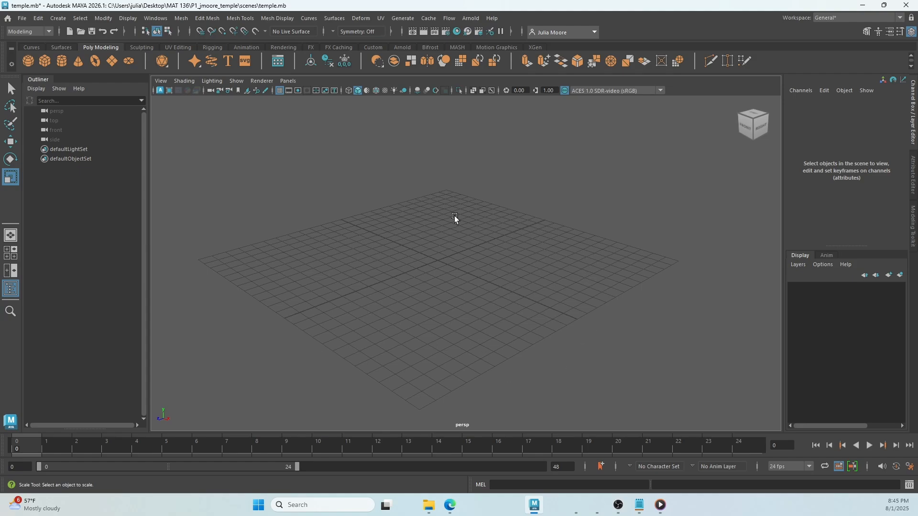
Orbit, pan and zoom the perspective view to examine the empty grid from different angles and distances
{"action": "mouse_move", "coordinate": [373, 265]}
{"action": "left_mouse_down", "text": "alt"}
{"action": "mouse_move", "coordinate": [404, 236]}
{"action": "mouse_move", "coordinate": [436, 246]}
{"action": "mouse_move", "coordinate": [379, 257]}
{"action": "left_mouse_up", "text": "alt"}
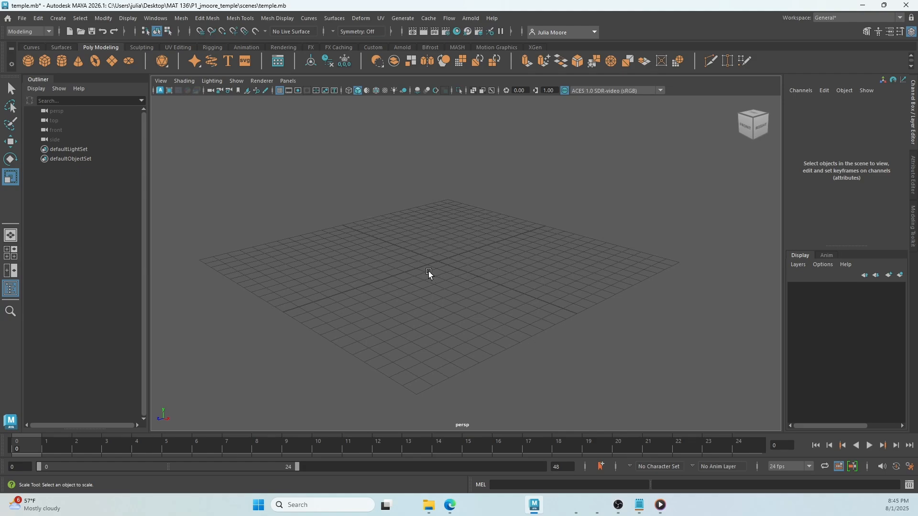
{"action": "mouse_move", "coordinate": [427, 268]}
{"action": "left_mouse_down", "text": "alt"}
{"action": "mouse_move", "coordinate": [472, 264]}
{"action": "mouse_move", "coordinate": [488, 278]}
{"action": "mouse_move", "coordinate": [455, 293]}
{"action": "mouse_move", "coordinate": [406, 227]}
{"action": "mouse_move", "coordinate": [349, 244]}
{"action": "mouse_move", "coordinate": [369, 282]}
{"action": "mouse_move", "coordinate": [439, 284]}
{"action": "mouse_move", "coordinate": [468, 246]}
{"action": "mouse_move", "coordinate": [403, 224]}
{"action": "mouse_move", "coordinate": [436, 267]}
{"action": "mouse_move", "coordinate": [471, 242]}
{"action": "mouse_move", "coordinate": [404, 265]}
{"action": "mouse_move", "coordinate": [443, 277]}
{"action": "mouse_move", "coordinate": [438, 259]}
{"action": "mouse_move", "coordinate": [433, 263]}
{"action": "left_mouse_up", "text": "alt"}
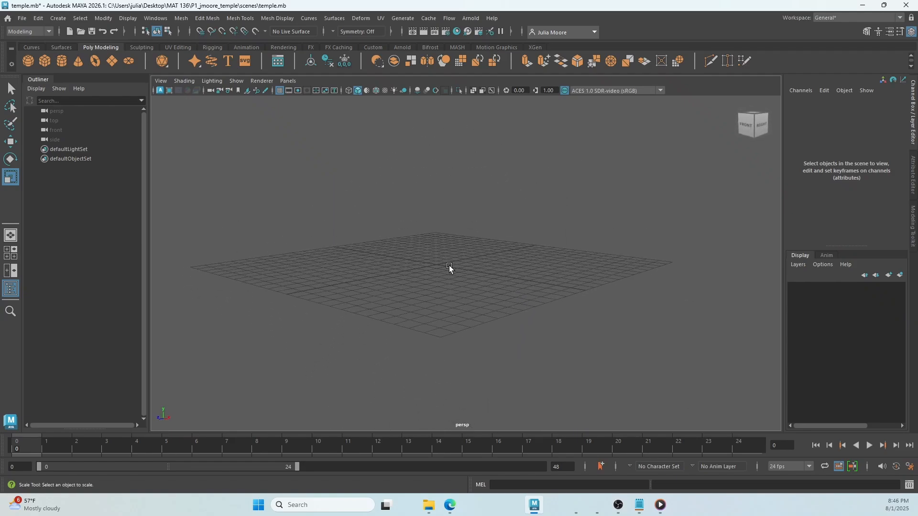
{"action": "middle_click_drag", "start_coordinate": [432, 266], "coordinate": [415, 260], "text": "alt"}
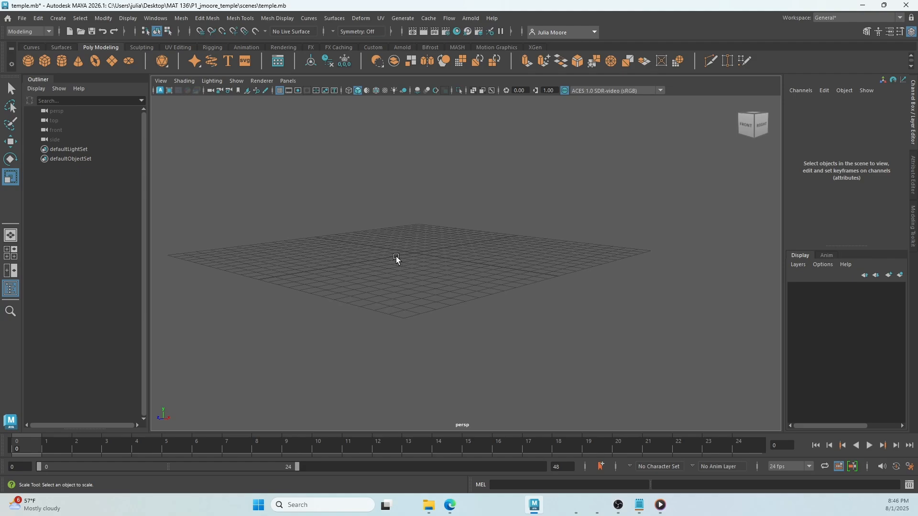
{"action": "right_click_drag", "start_coordinate": [396, 258], "coordinate": [414, 257], "text": "alt"}
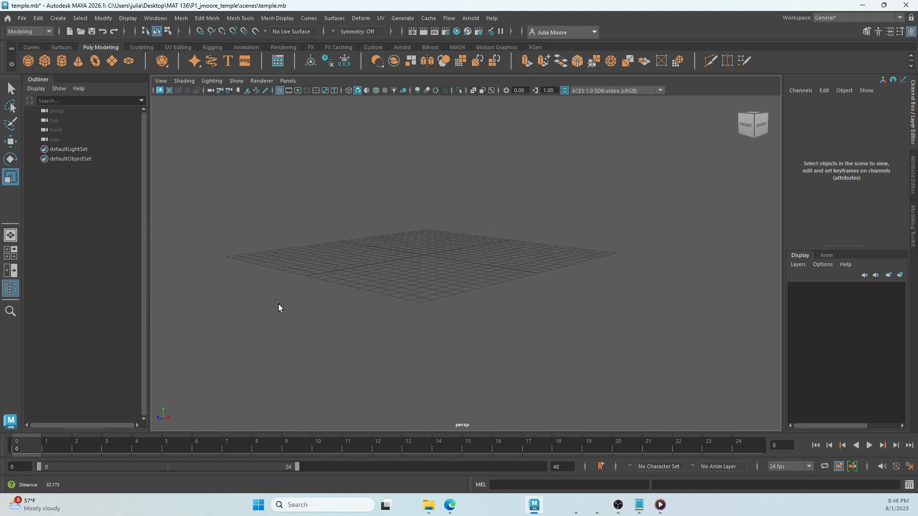
{"action": "right_click_drag", "start_coordinate": [279, 306], "coordinate": [212, 328], "text": "alt"}
{"action": "right_click_drag", "start_coordinate": [414, 246], "coordinate": [459, 253], "text": "alt"}
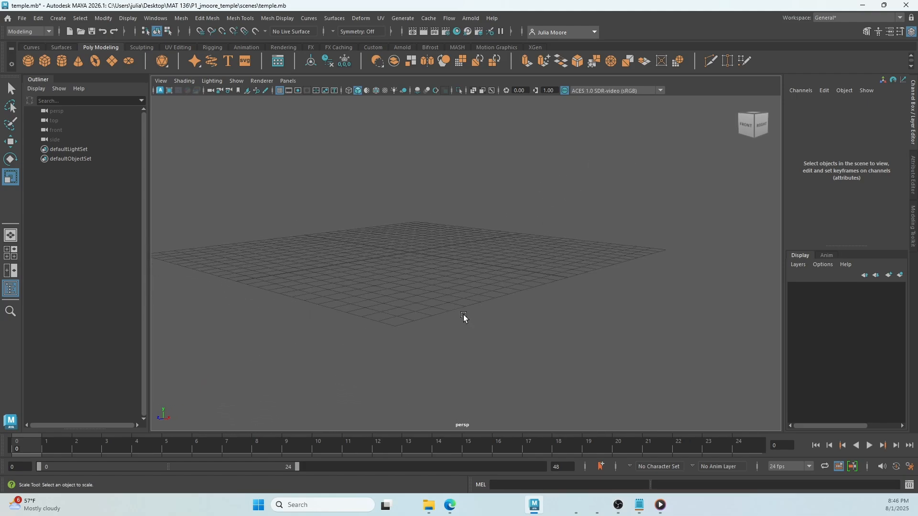
{"action": "scroll", "coordinate": [466, 317], "scroll_direction": "up", "scroll_amount": 5}
{"action": "scroll", "coordinate": [466, 317], "scroll_direction": "down", "scroll_amount": 8}
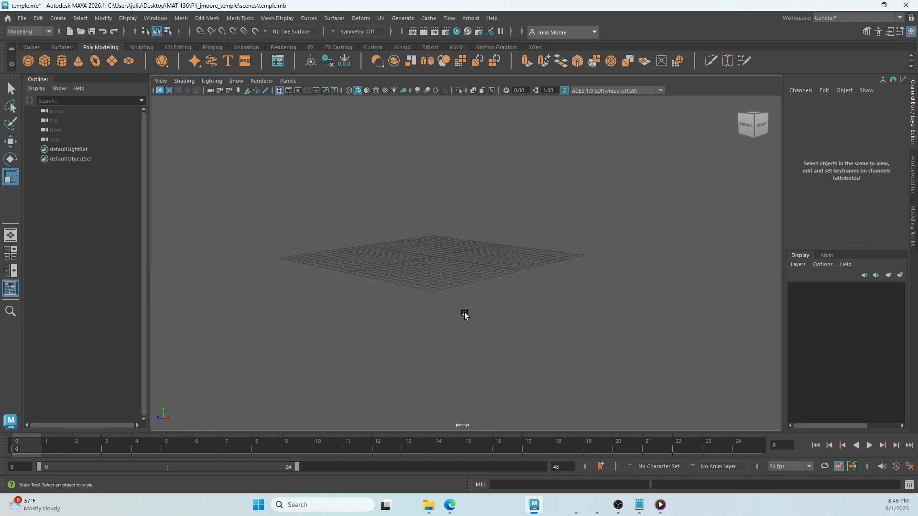
{"action": "scroll", "coordinate": [465, 314], "scroll_direction": "up", "scroll_amount": 4}
{"action": "scroll", "coordinate": [465, 314], "scroll_direction": "down", "scroll_amount": 6}
{"action": "scroll", "coordinate": [465, 314], "scroll_direction": "up", "scroll_amount": 4}
{"action": "scroll", "coordinate": [464, 314], "scroll_direction": "down", "scroll_amount": 5}
{"action": "mouse_move", "coordinate": [441, 264]}
{"action": "left_mouse_down", "text": "alt"}
{"action": "mouse_move", "coordinate": [433, 285]}
{"action": "mouse_move", "coordinate": [431, 254]}
{"action": "mouse_move", "coordinate": [439, 272]}
{"action": "left_mouse_up", "text": "alt"}
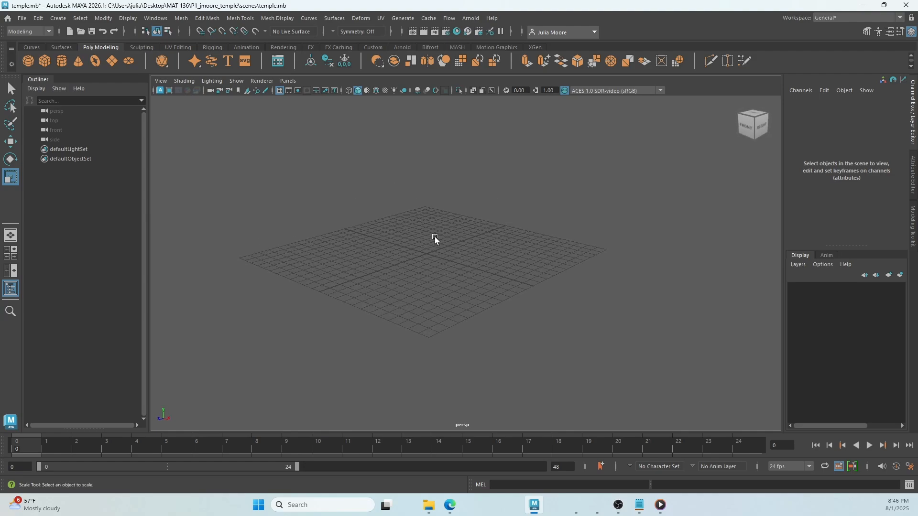
{"action": "left_click_drag", "start_coordinate": [435, 239], "coordinate": [432, 265], "text": "alt"}
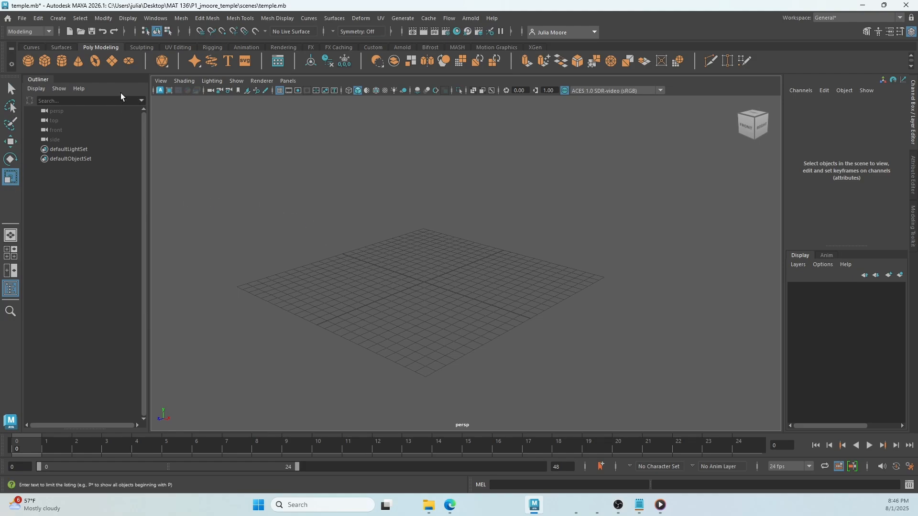
{"action": "left_click", "coordinate": [62, 21]}
{"action": "mouse_move", "coordinate": [105, 53]}
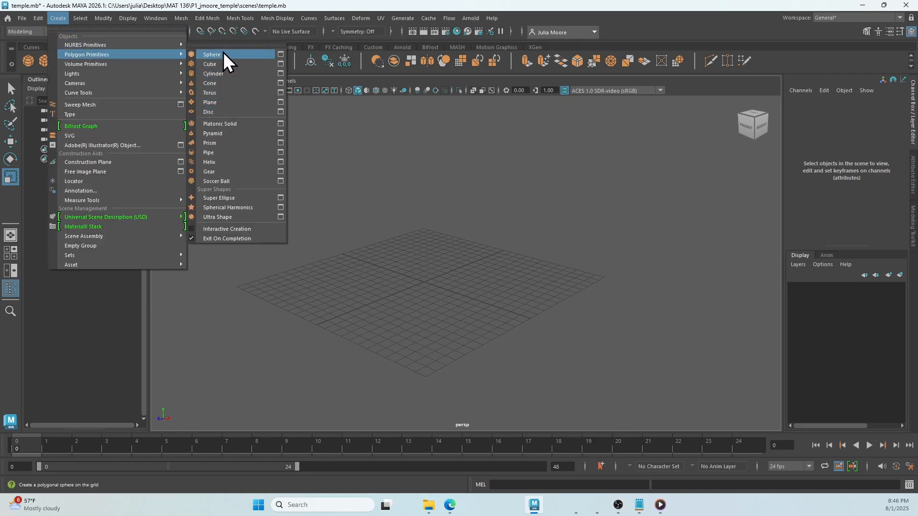
{"action": "left_click", "coordinate": [489, 2]}
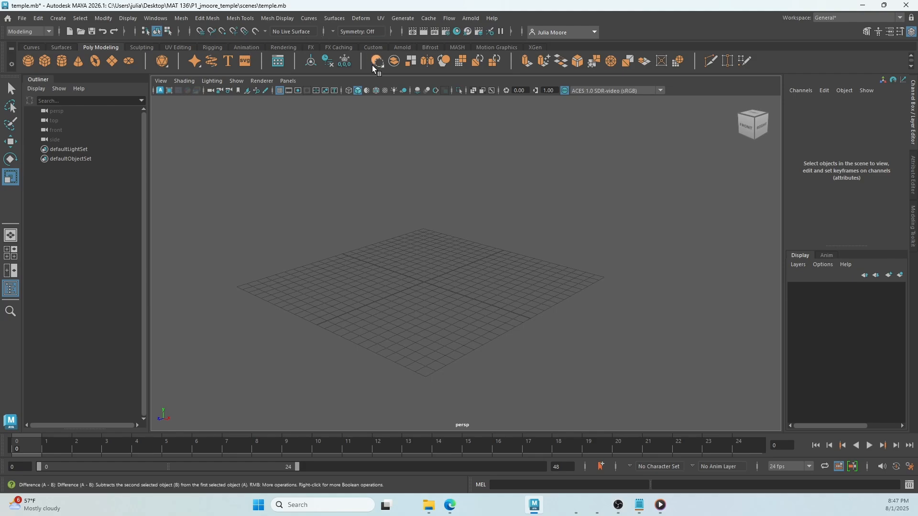
{"action": "left_click", "coordinate": [68, 17]}
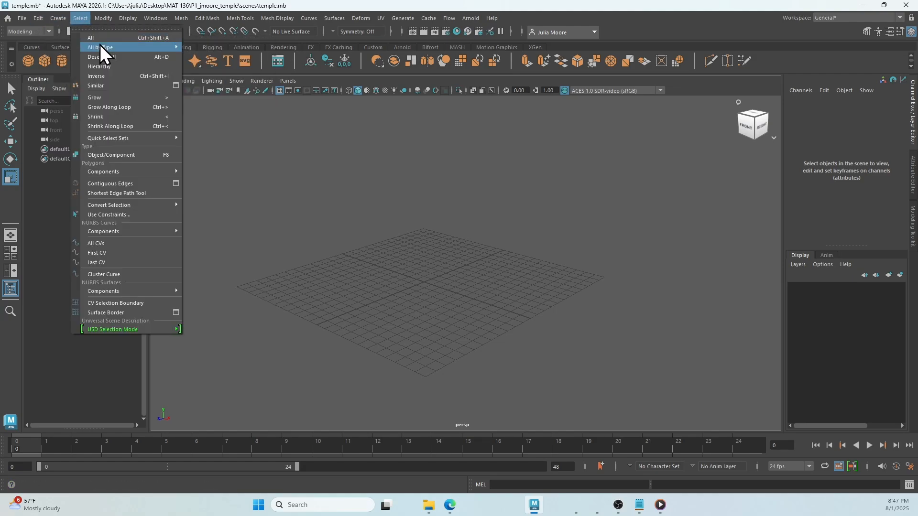
{"action": "mouse_move", "coordinate": [58, 18]}
{"action": "mouse_move", "coordinate": [142, 54]}
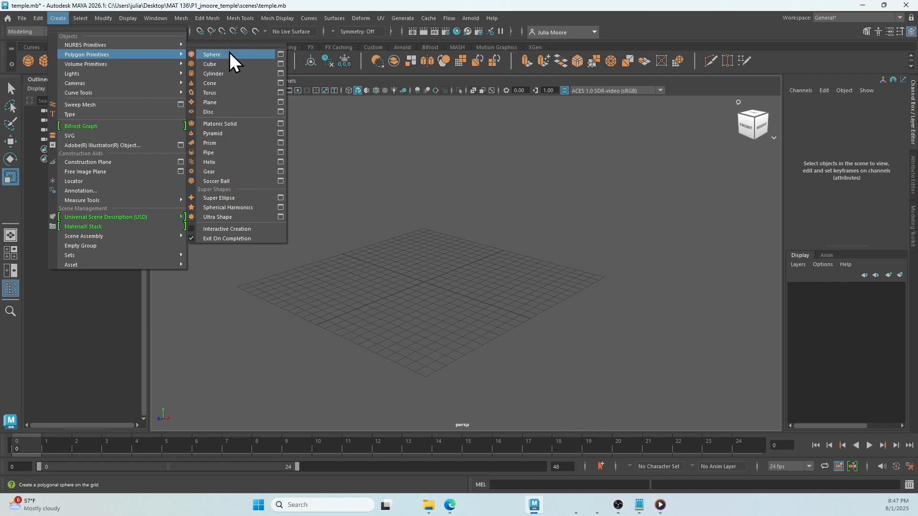
{"action": "left_click", "coordinate": [397, 141]}
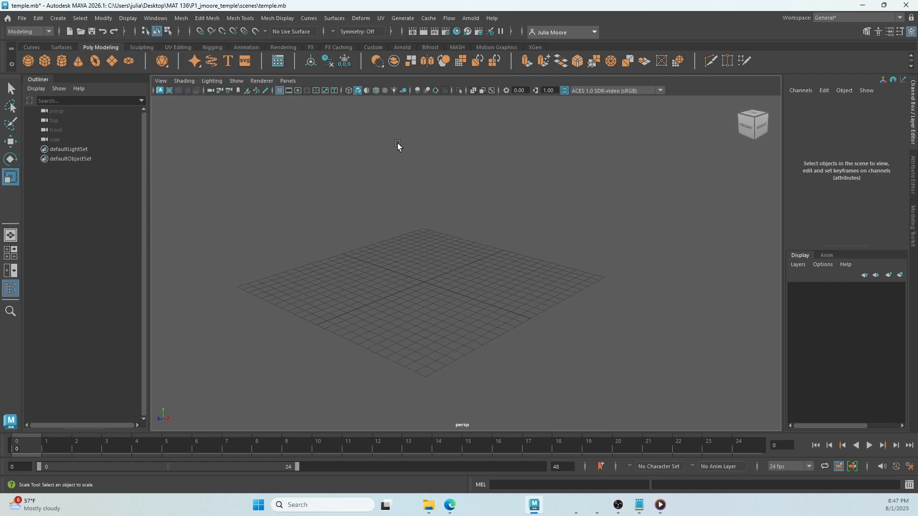
Create a polygon cylinder at the centre of the grid
{"action": "left_click", "coordinate": [62, 61]}
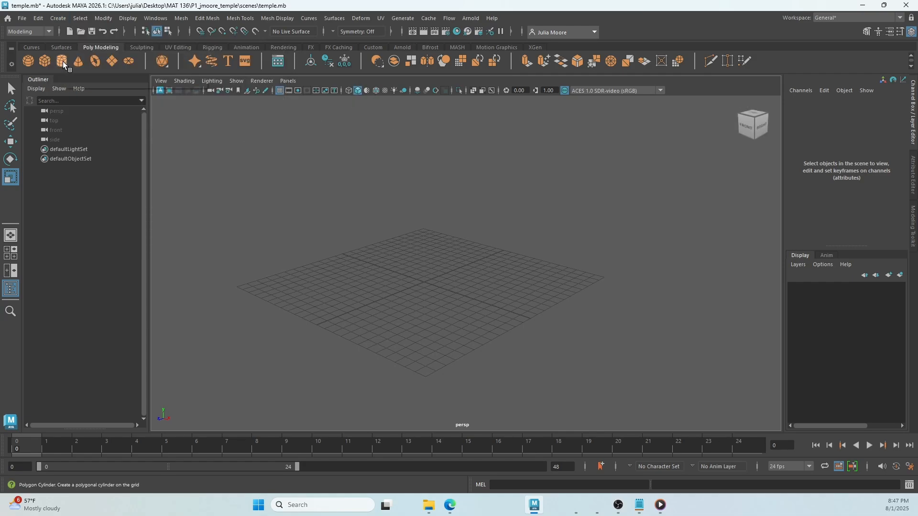
{"action": "scroll", "coordinate": [415, 282], "scroll_direction": "up", "scroll_amount": 3}
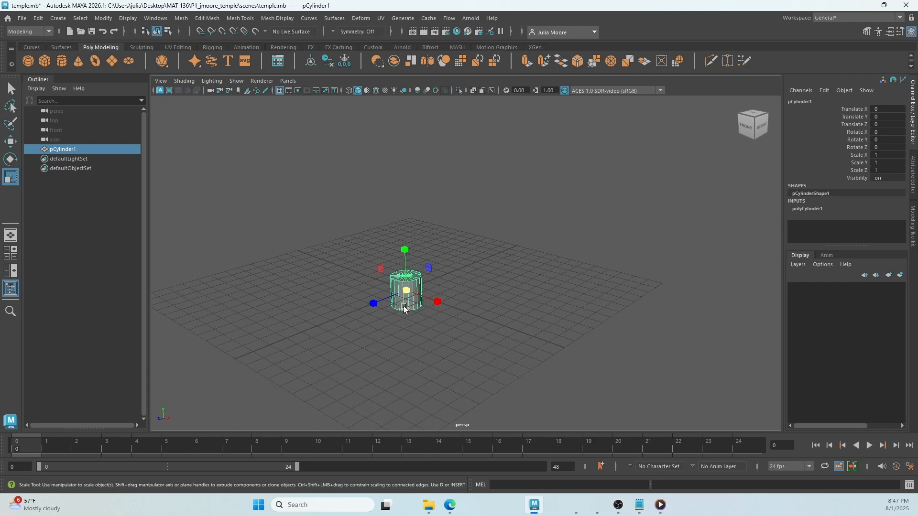
Move the cylinder freely and along the individual axes to about X -0.33, Y 0.46, Z -0.38
{"action": "key", "text": "w"}
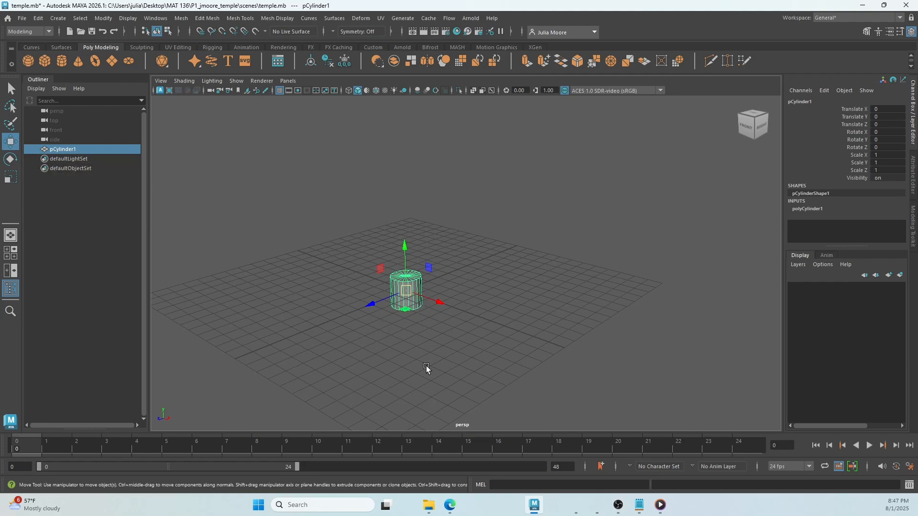
{"action": "middle_click_drag", "start_coordinate": [400, 349], "coordinate": [428, 326], "text": "alt"}
{"action": "scroll", "coordinate": [422, 335], "scroll_direction": "up", "scroll_amount": 2}
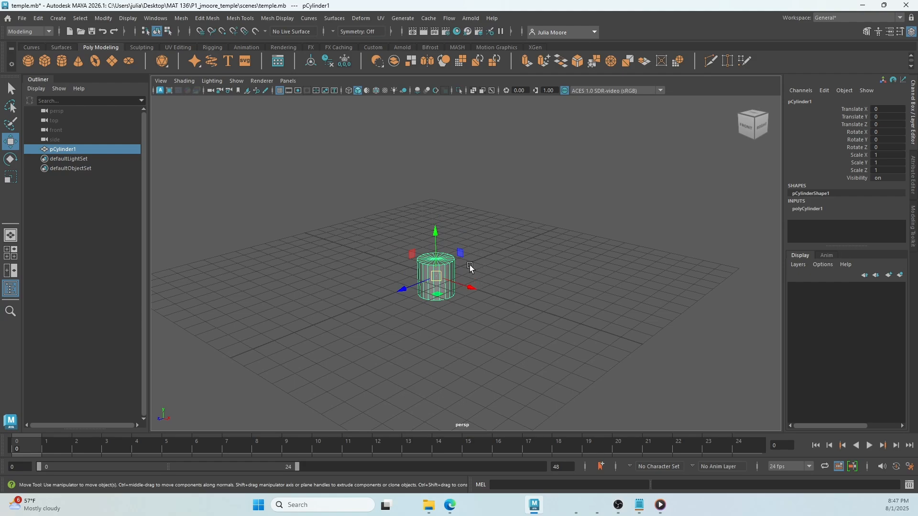
{"action": "mouse_move", "coordinate": [436, 277]}
{"action": "left_mouse_down"}
{"action": "mouse_move", "coordinate": [466, 200]}
{"action": "mouse_move", "coordinate": [221, 201]}
{"action": "mouse_move", "coordinate": [526, 343]}
{"action": "mouse_move", "coordinate": [435, 176]}
{"action": "mouse_move", "coordinate": [279, 320]}
{"action": "mouse_move", "coordinate": [643, 323]}
{"action": "mouse_move", "coordinate": [212, 217]}
{"action": "mouse_move", "coordinate": [416, 150]}
{"action": "mouse_move", "coordinate": [293, 358]}
{"action": "mouse_move", "coordinate": [433, 167]}
{"action": "mouse_move", "coordinate": [227, 306]}
{"action": "mouse_move", "coordinate": [193, 298]}
{"action": "mouse_move", "coordinate": [610, 275]}
{"action": "mouse_move", "coordinate": [263, 213]}
{"action": "mouse_move", "coordinate": [441, 185]}
{"action": "mouse_move", "coordinate": [404, 187]}
{"action": "mouse_move", "coordinate": [442, 279]}
{"action": "mouse_move", "coordinate": [429, 270]}
{"action": "mouse_move", "coordinate": [432, 217]}
{"action": "mouse_move", "coordinate": [222, 229]}
{"action": "mouse_move", "coordinate": [211, 238]}
{"action": "mouse_move", "coordinate": [177, 354]}
{"action": "mouse_move", "coordinate": [162, 238]}
{"action": "mouse_move", "coordinate": [570, 200]}
{"action": "mouse_move", "coordinate": [403, 156]}
{"action": "mouse_move", "coordinate": [422, 106]}
{"action": "mouse_move", "coordinate": [467, 349]}
{"action": "mouse_move", "coordinate": [464, 386]}
{"action": "mouse_move", "coordinate": [426, 257]}
{"action": "mouse_move", "coordinate": [435, 270]}
{"action": "left_mouse_up"}
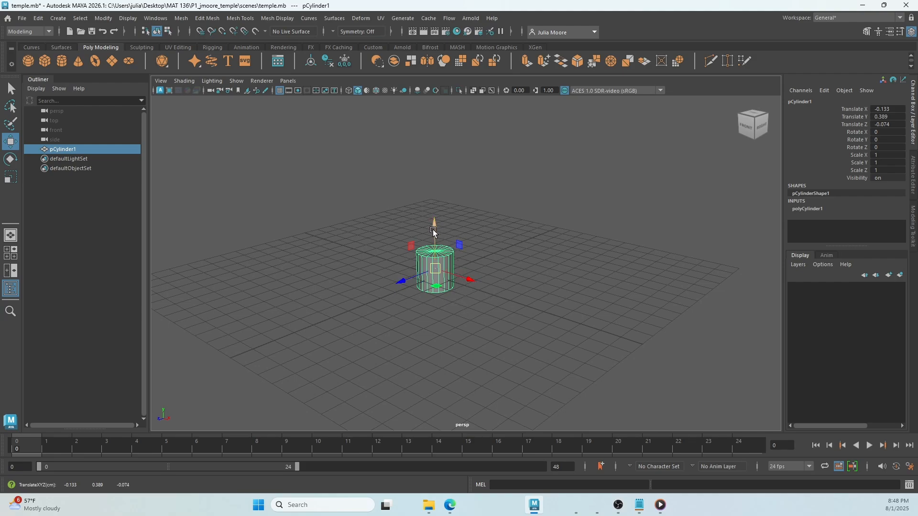
{"action": "mouse_move", "coordinate": [434, 237]}
{"action": "left_mouse_down"}
{"action": "mouse_move", "coordinate": [433, 146]}
{"action": "mouse_move", "coordinate": [440, 287]}
{"action": "mouse_move", "coordinate": [430, 137]}
{"action": "mouse_move", "coordinate": [439, 301]}
{"action": "mouse_move", "coordinate": [429, 125]}
{"action": "mouse_move", "coordinate": [433, 229]}
{"action": "left_mouse_up"}
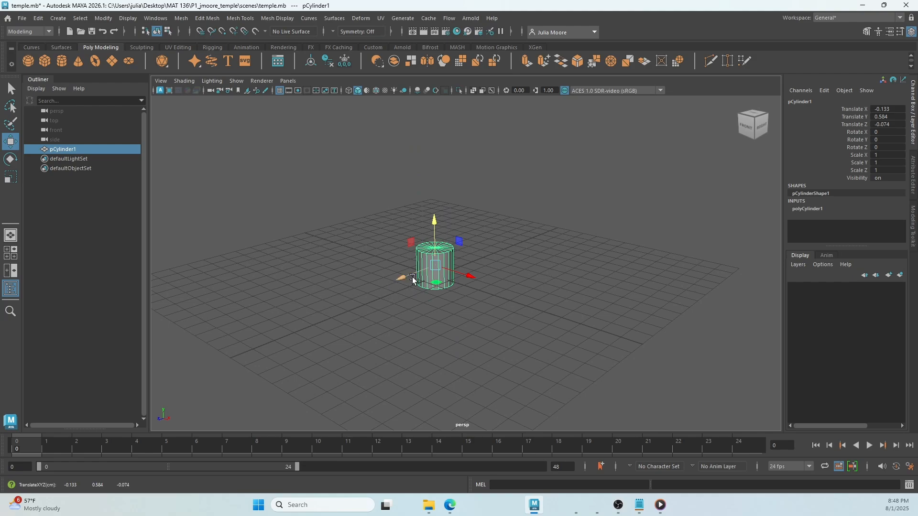
{"action": "mouse_move", "coordinate": [409, 277]}
{"action": "left_mouse_down"}
{"action": "mouse_move", "coordinate": [353, 304]}
{"action": "mouse_move", "coordinate": [419, 267]}
{"action": "mouse_move", "coordinate": [268, 328]}
{"action": "mouse_move", "coordinate": [409, 273]}
{"action": "left_mouse_up"}
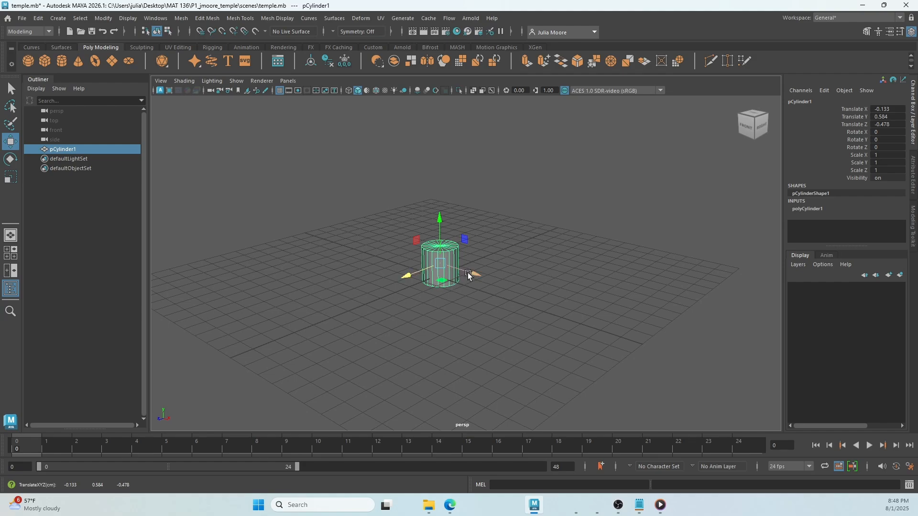
{"action": "left_click_drag", "start_coordinate": [473, 274], "coordinate": [461, 301]}
{"action": "left_click_drag", "start_coordinate": [436, 217], "coordinate": [408, 272]}
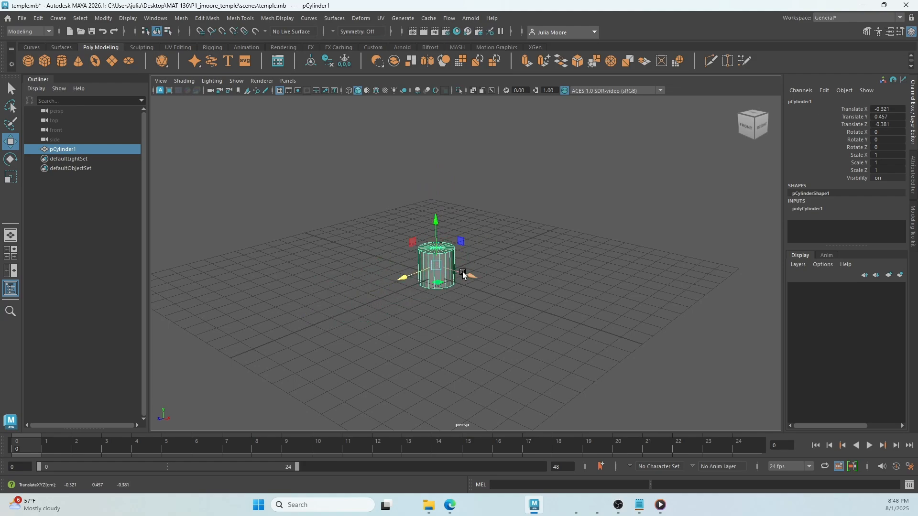
{"action": "left_click_drag", "start_coordinate": [473, 279], "coordinate": [464, 303]}
Rotate the cylinder freely, undo that rotation, and rotate it again to about X -0.8, Y -8.4, Z -6.9 degrees
{"action": "key", "text": "e"}
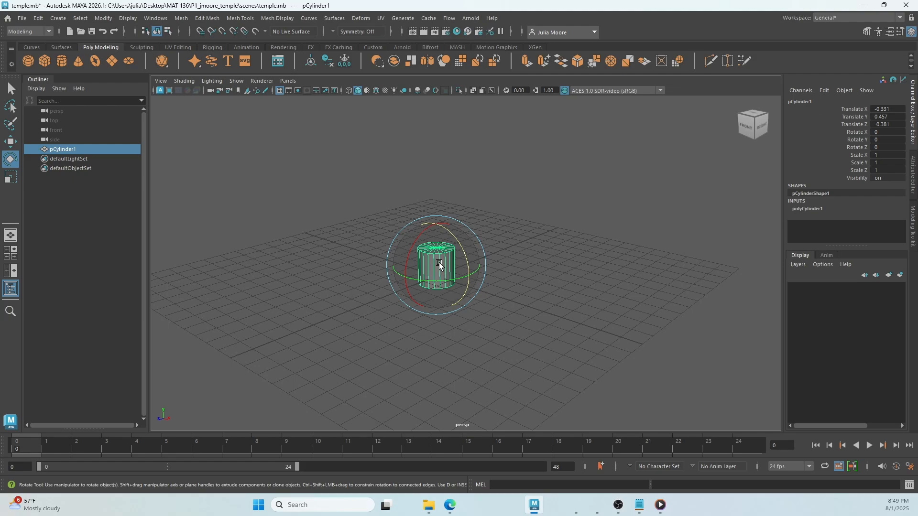
{"action": "left_click_drag", "start_coordinate": [439, 262], "coordinate": [433, 327]}
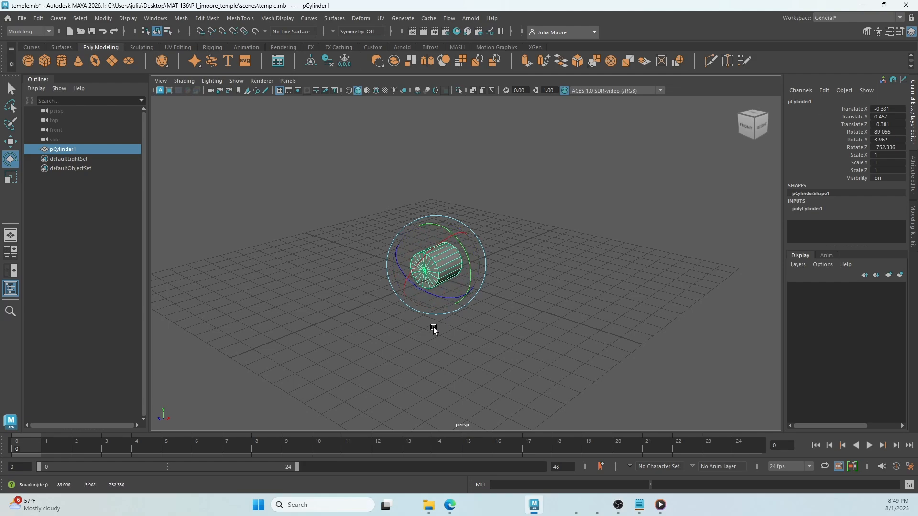
{"action": "key", "text": "ctrl+z"}
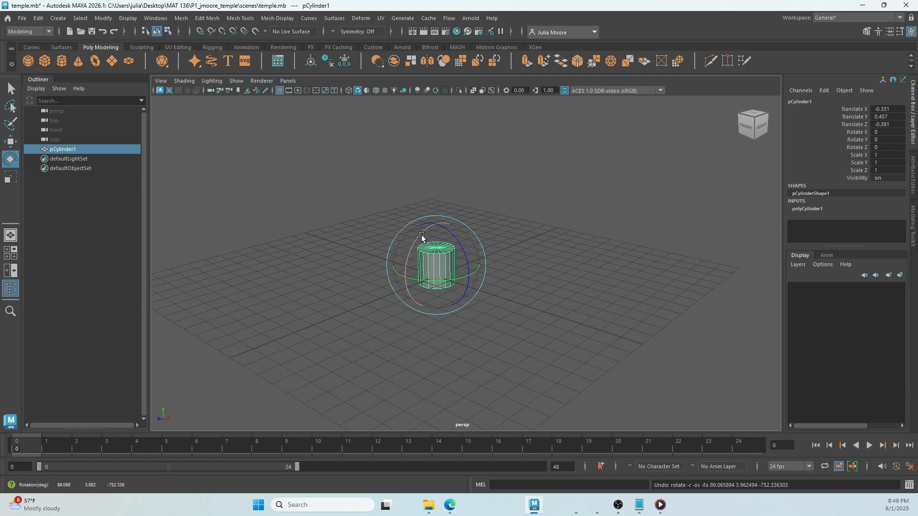
{"action": "left_click_drag", "start_coordinate": [421, 234], "coordinate": [442, 295]}
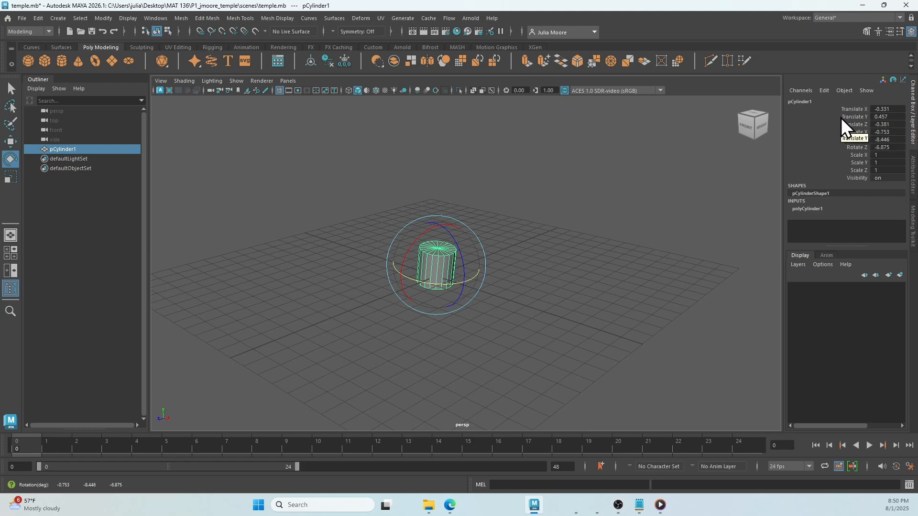
Set the cylinder's Translate X, Y and Z to 10 each and frame it in the view
{"action": "double_click", "coordinate": [887, 109]}
{"action": "type", "text": "10"}
{"action": "key", "text": "Return"}
{"action": "double_click", "coordinate": [884, 117]}
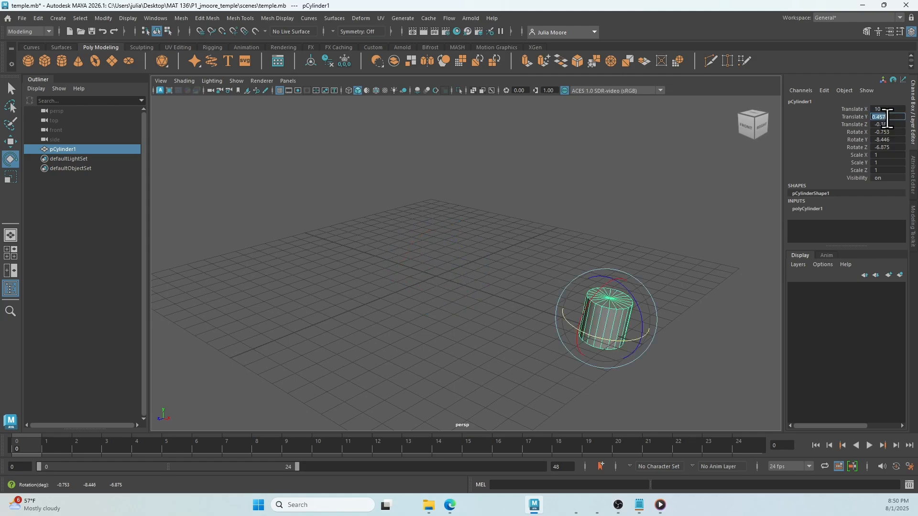
{"action": "type", "text": "10"}
{"action": "key", "text": "Return"}
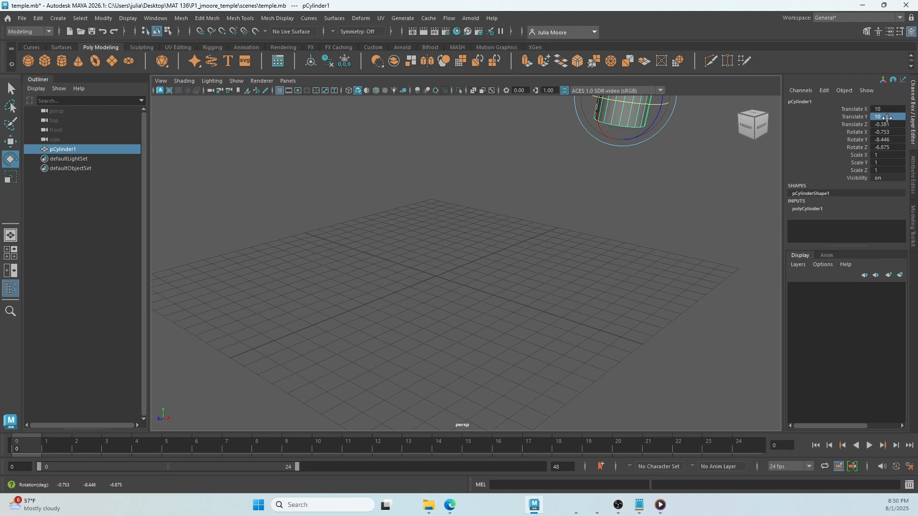
{"action": "double_click", "coordinate": [885, 124]}
{"action": "type", "text": "10"}
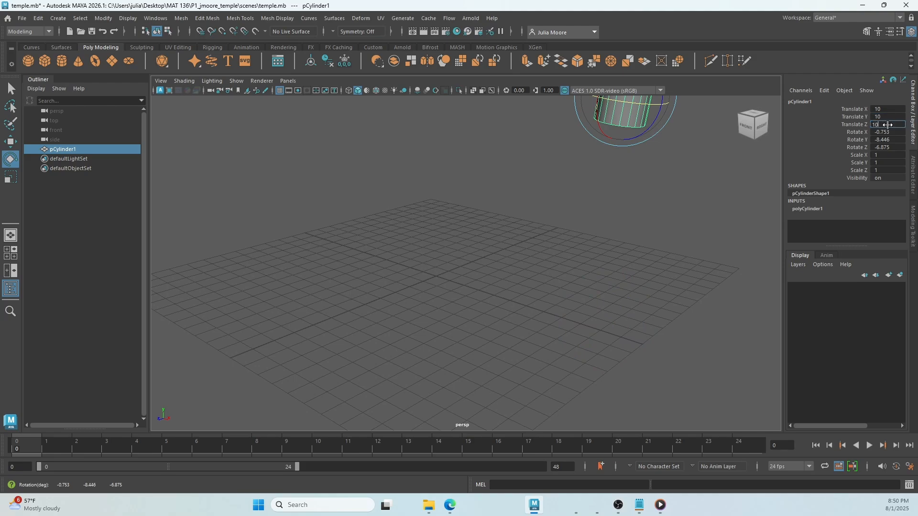
{"action": "key", "text": "Return"}
{"action": "key", "text": "f"}
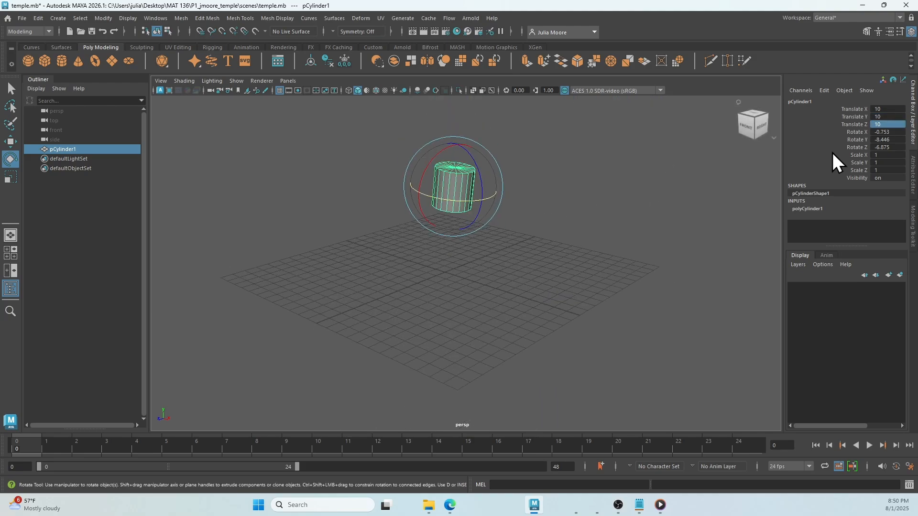
Set the cylinder's rotation to X 60, Y 10 and Z 67
{"action": "double_click", "coordinate": [884, 132]}
{"action": "type", "text": "60"}
{"action": "key", "text": "Return"}
{"action": "double_click", "coordinate": [889, 139]}
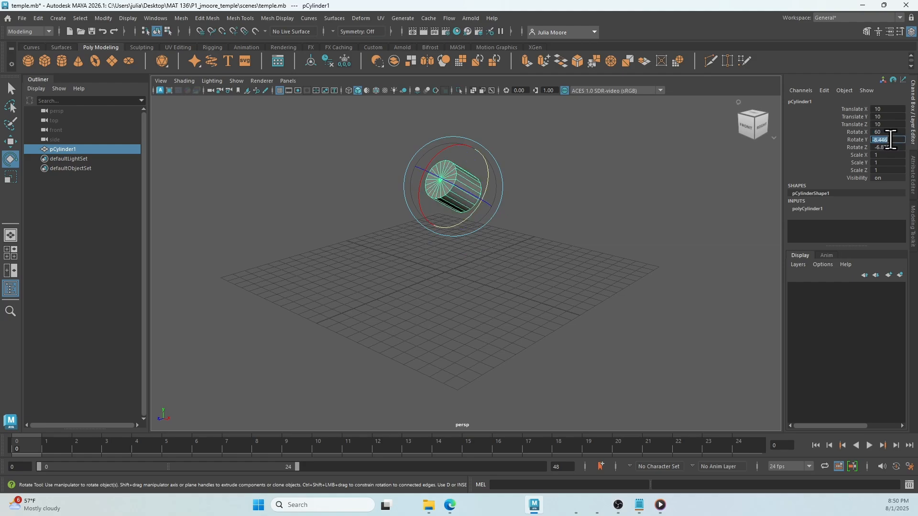
{"action": "type", "text": "10"}
{"action": "key", "text": "Return"}
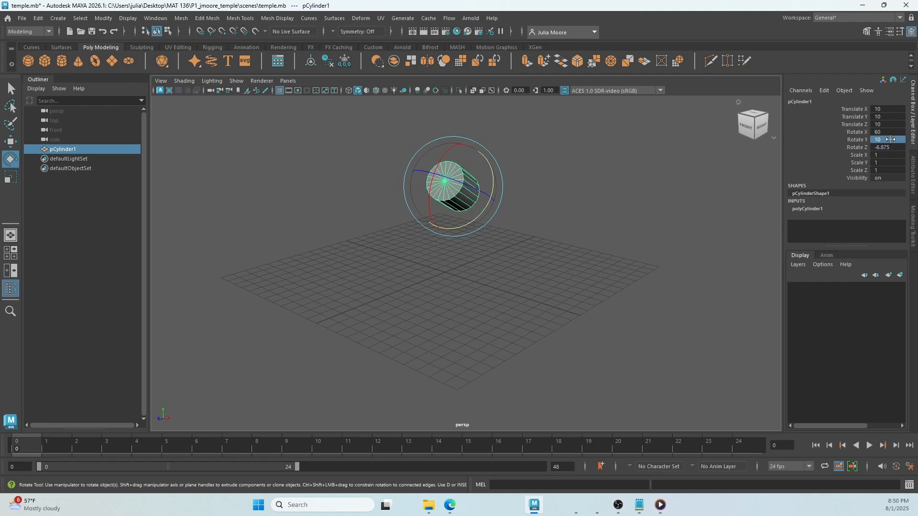
{"action": "double_click", "coordinate": [890, 148]}
{"action": "type", "text": "67"}
{"action": "key", "text": "Return"}
Set the cylinder's Scale X to 9 and Scale Y to 10, and frame the stretched shape
{"action": "double_click", "coordinate": [887, 154]}
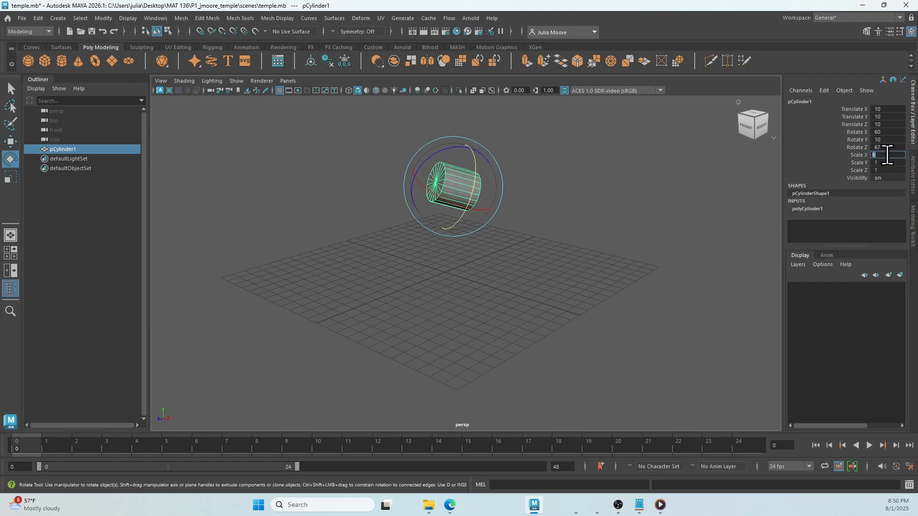
{"action": "type", "text": "9"}
{"action": "key", "text": "Return"}
{"action": "double_click", "coordinate": [887, 163]}
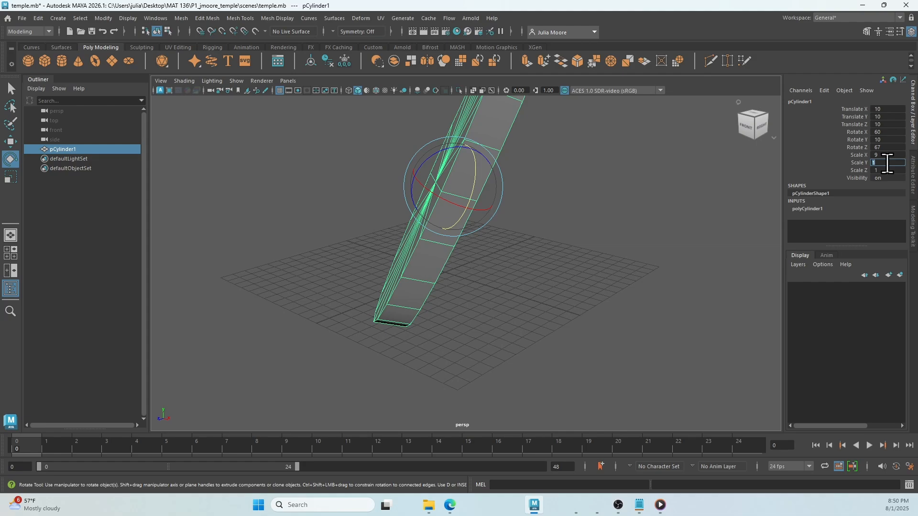
{"action": "key", "text": "Return"}
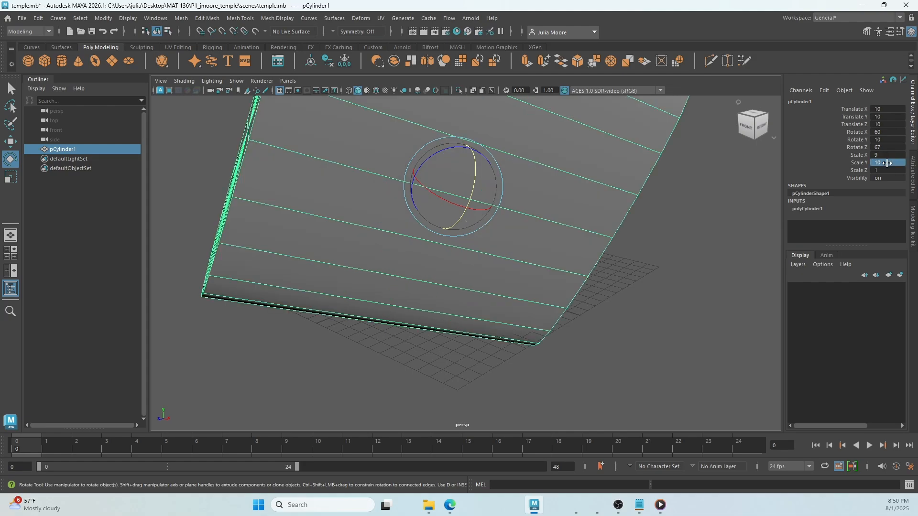
{"action": "key", "text": "f"}
{"action": "left_click_drag", "start_coordinate": [497, 273], "coordinate": [579, 280], "text": "alt"}
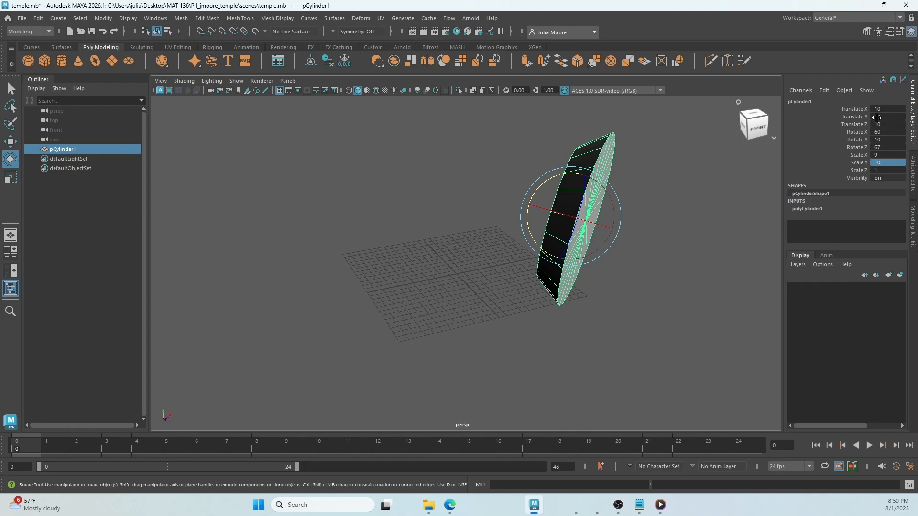
Set the cylinder's Translate X, Y and Z to 0 each
{"action": "double_click", "coordinate": [890, 109]}
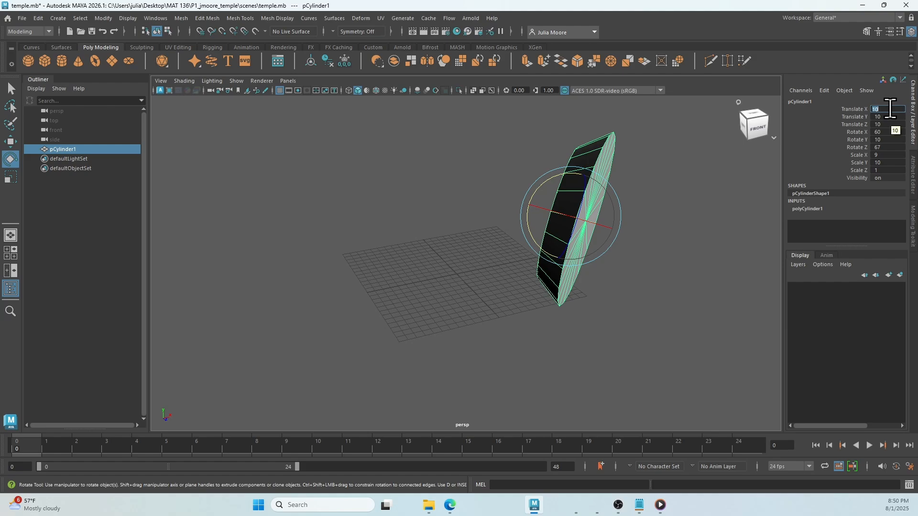
{"action": "type", "text": "0"}
{"action": "key", "text": "Tab"}
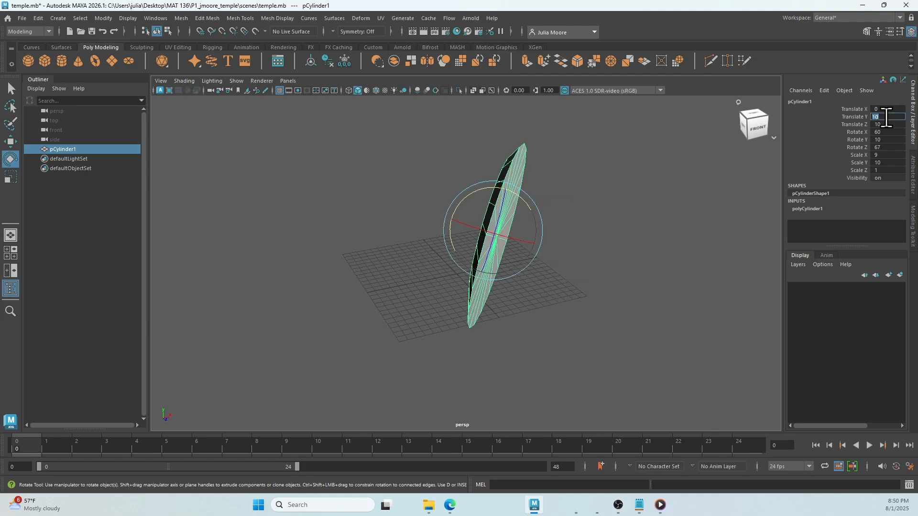
{"action": "type", "text": "0"}
{"action": "key", "text": "Tab"}
{"action": "type", "text": "0"}
{"action": "key", "text": "Tab"}
Set the cylinder's Rotate X, Y and Z to 0 each
{"action": "type", "text": "0"}
{"action": "key", "text": "Tab"}
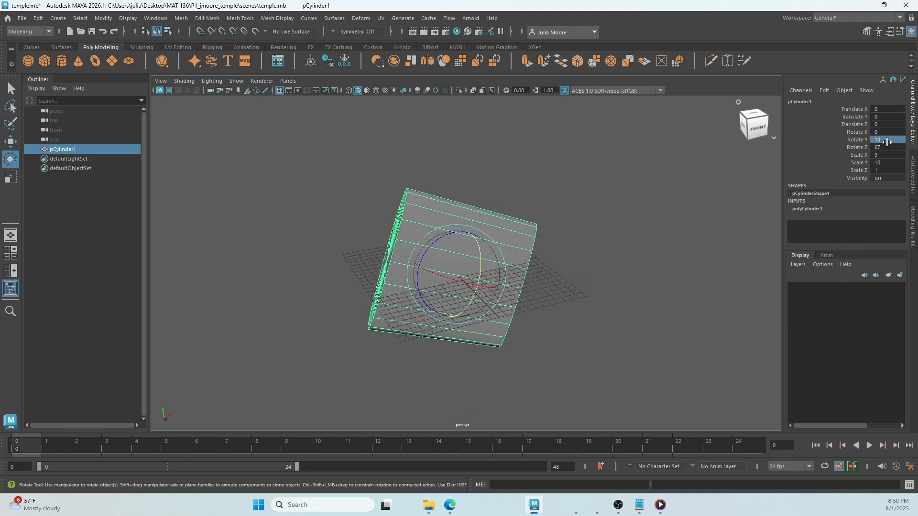
{"action": "type", "text": "0"}
{"action": "key", "text": "Tab"}
{"action": "type", "text": "0"}
{"action": "key", "text": "Tab"}
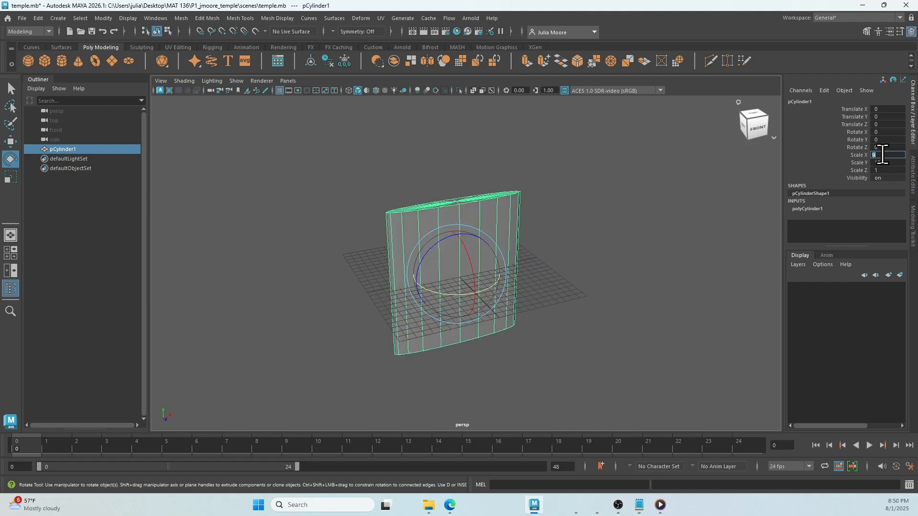
Set the cylinder's Scale X and Scale Y to 1
{"action": "type", "text": "1"}
{"action": "key", "text": "Tab"}
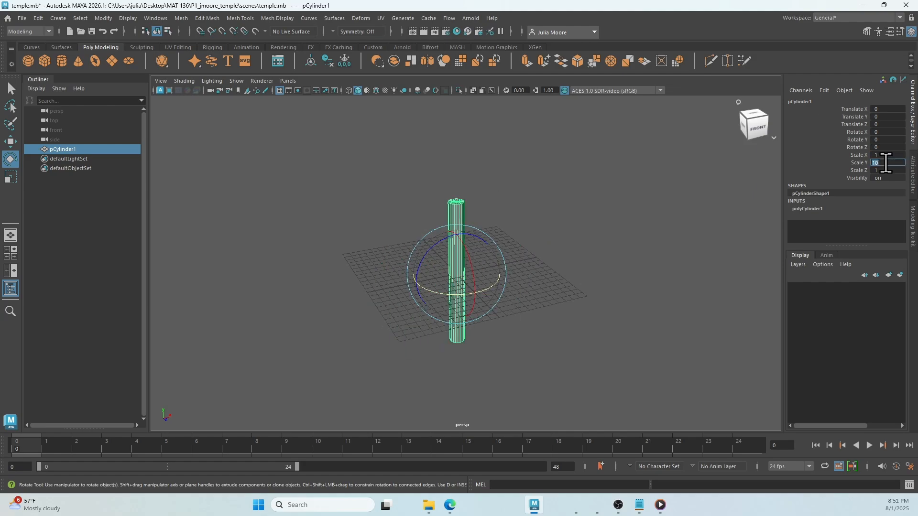
{"action": "type", "text": "1"}
{"action": "key", "text": "Return"}
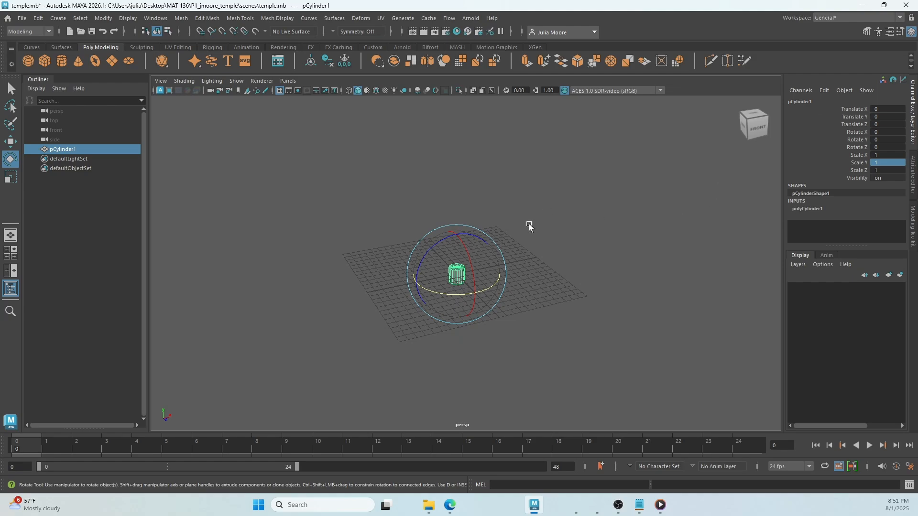
Show the Move tool's manipulator on the cylinder
{"action": "left_click_drag", "start_coordinate": [531, 228], "coordinate": [447, 317], "text": "alt"}
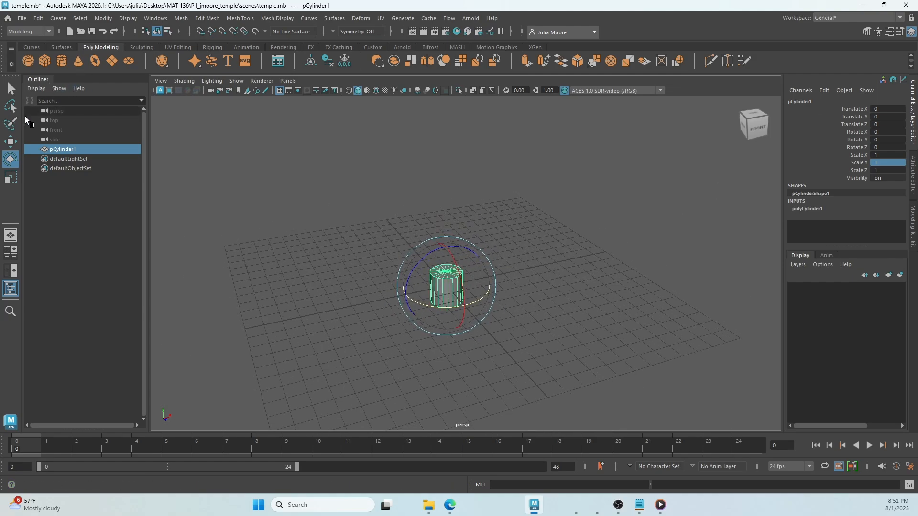
{"action": "left_click", "coordinate": [11, 141]}
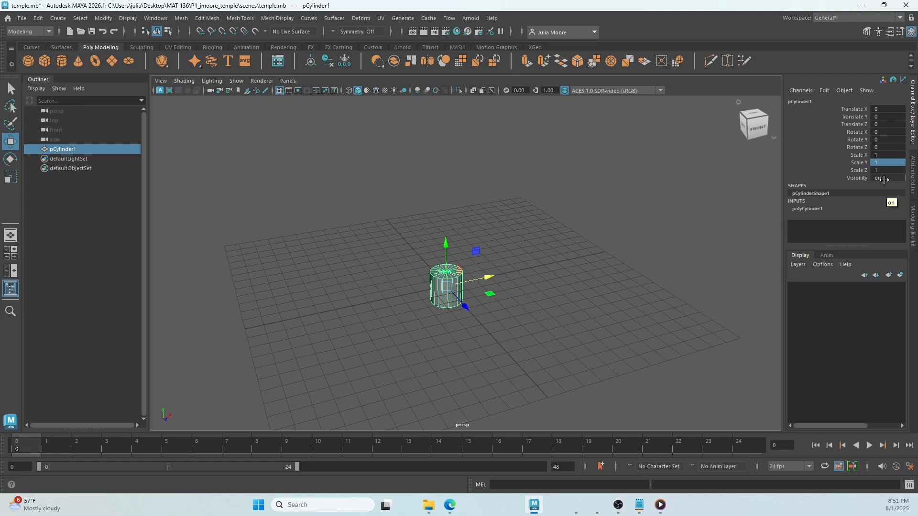
{"action": "mouse_move", "coordinate": [884, 177]}
{"action": "left_mouse_down"}
{"action": "mouse_move", "coordinate": [872, 177]}
{"action": "mouse_move", "coordinate": [885, 177]}
{"action": "left_mouse_up"}
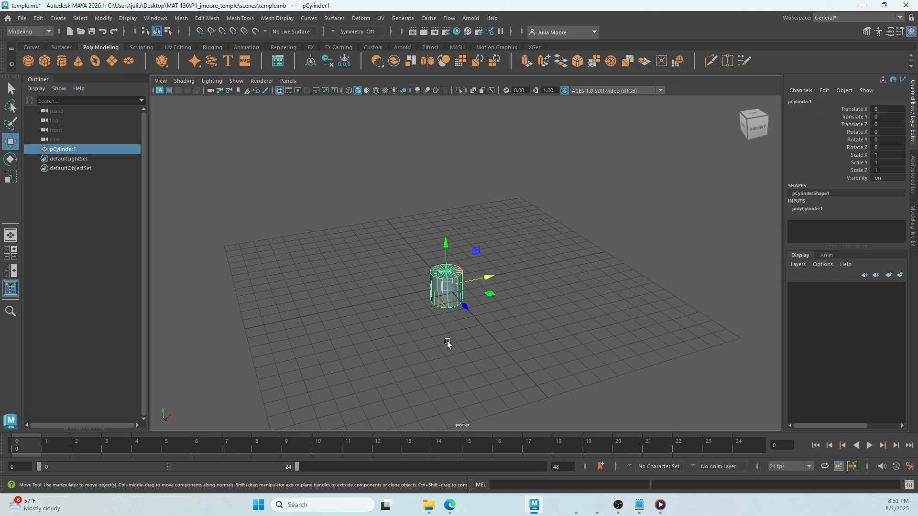
Scale the cylinder freely, first uniformly and then along individual axes, to about X 2.33, Y 2.45, Z 2.09
{"action": "key", "text": "r"}
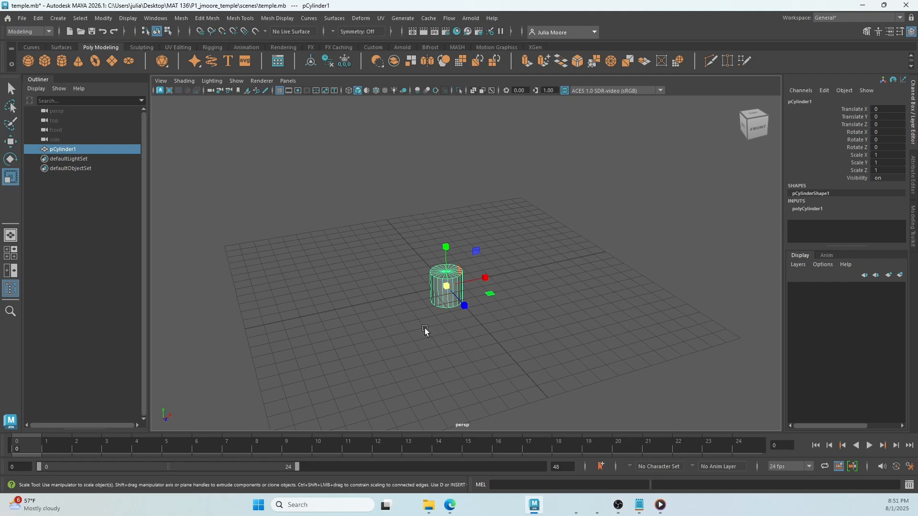
{"action": "scroll", "coordinate": [426, 343], "scroll_direction": "up", "scroll_amount": 3}
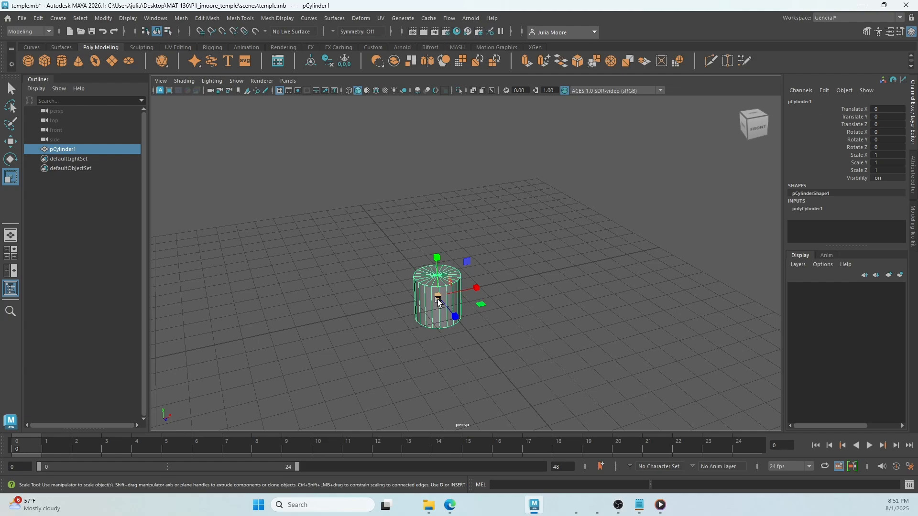
{"action": "left_click_drag", "start_coordinate": [438, 301], "coordinate": [456, 318]}
{"action": "mouse_move", "coordinate": [478, 279]}
{"action": "left_mouse_down", "text": "alt"}
{"action": "mouse_move", "coordinate": [515, 314]}
{"action": "mouse_move", "coordinate": [417, 310]}
{"action": "mouse_move", "coordinate": [497, 306]}
{"action": "mouse_move", "coordinate": [599, 347]}
{"action": "mouse_move", "coordinate": [480, 288]}
{"action": "left_mouse_up", "text": "alt"}
{"action": "mouse_move", "coordinate": [406, 287]}
{"action": "left_mouse_down"}
{"action": "mouse_move", "coordinate": [289, 323]}
{"action": "mouse_move", "coordinate": [398, 288]}
{"action": "left_mouse_up"}
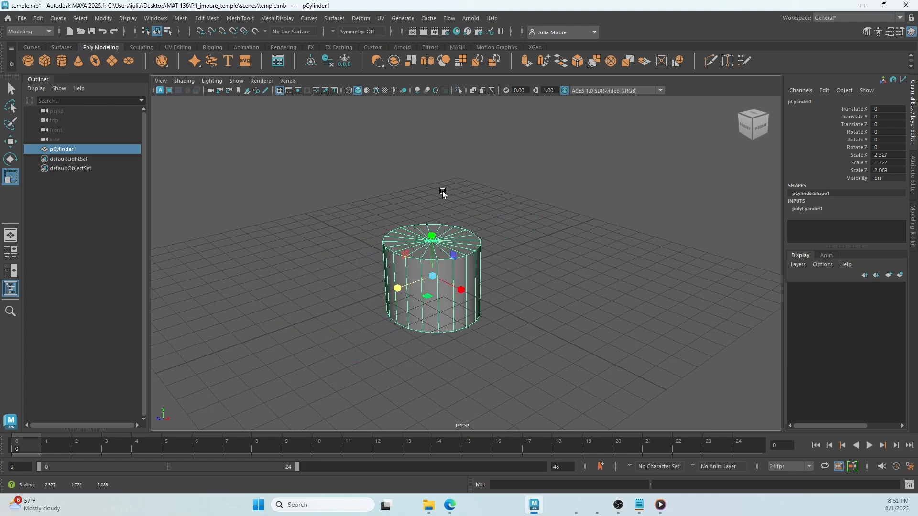
{"action": "mouse_move", "coordinate": [429, 236]}
{"action": "left_mouse_down"}
{"action": "mouse_move", "coordinate": [443, 125]}
{"action": "mouse_move", "coordinate": [437, 325]}
{"action": "mouse_move", "coordinate": [428, 221]}
{"action": "left_mouse_up"}
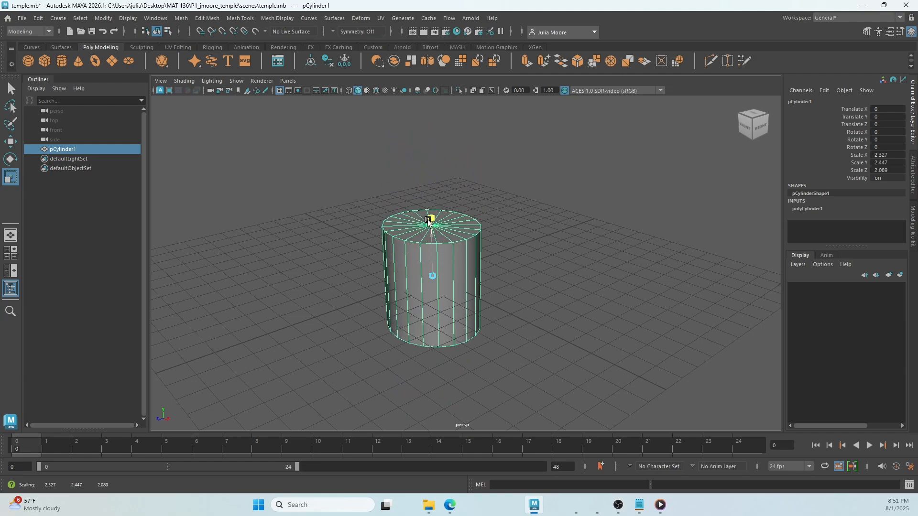
{"action": "scroll", "coordinate": [356, 301], "scroll_direction": "down", "scroll_amount": 3}
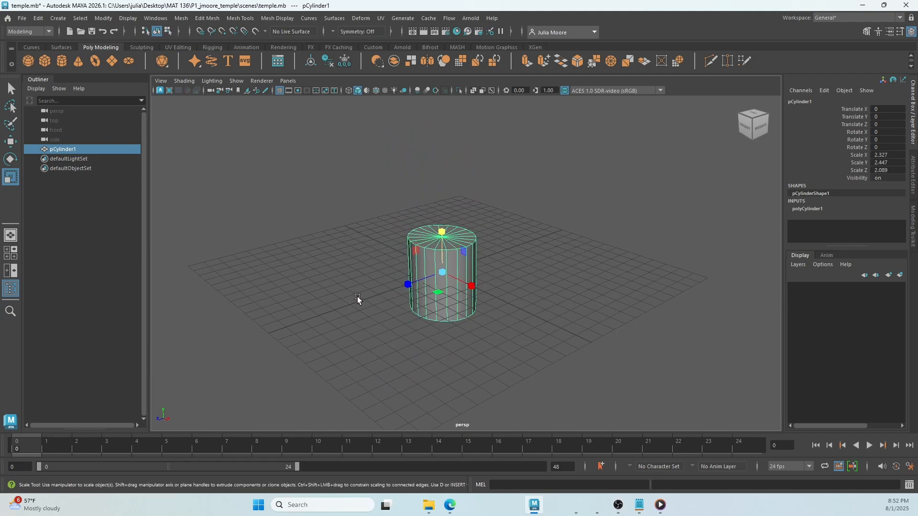
Switch the cylinder's manipulator through Move and Rotate, ending with the Scale tool active
{"action": "key", "text": "w"}
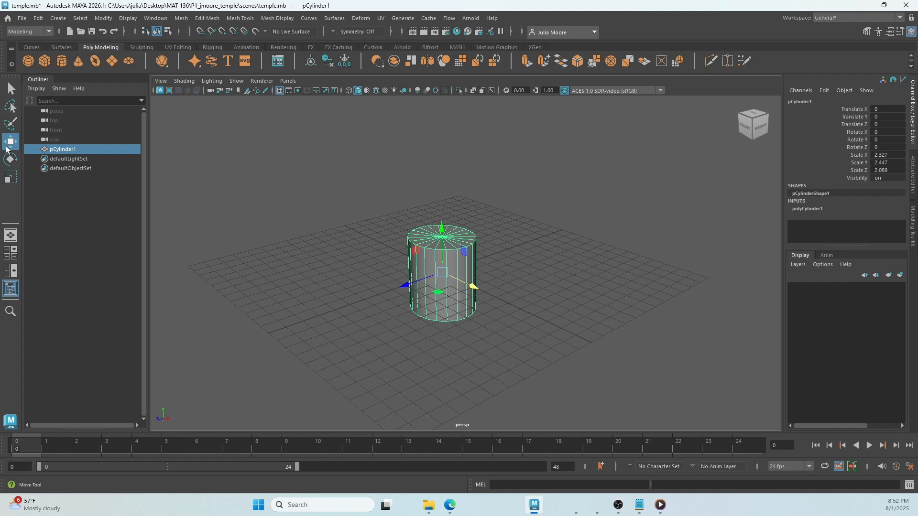
{"action": "left_click", "coordinate": [11, 161]}
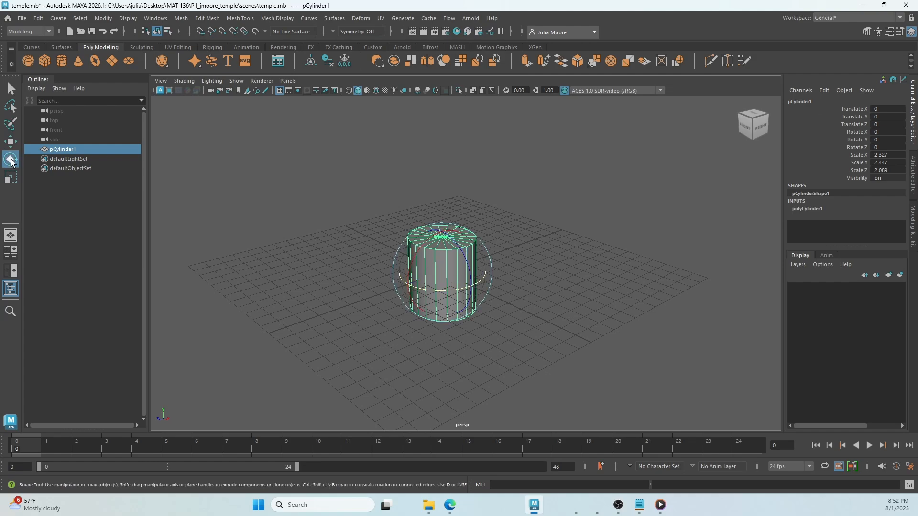
{"action": "left_click", "coordinate": [11, 178]}
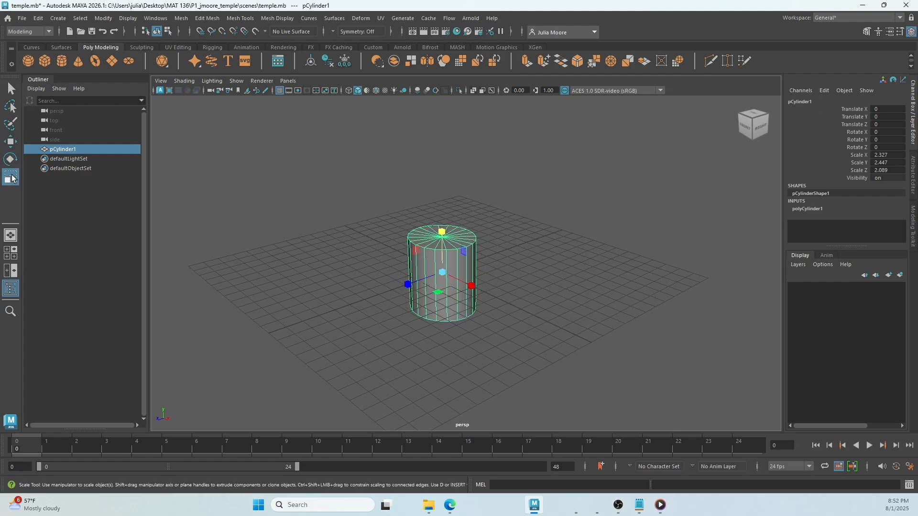